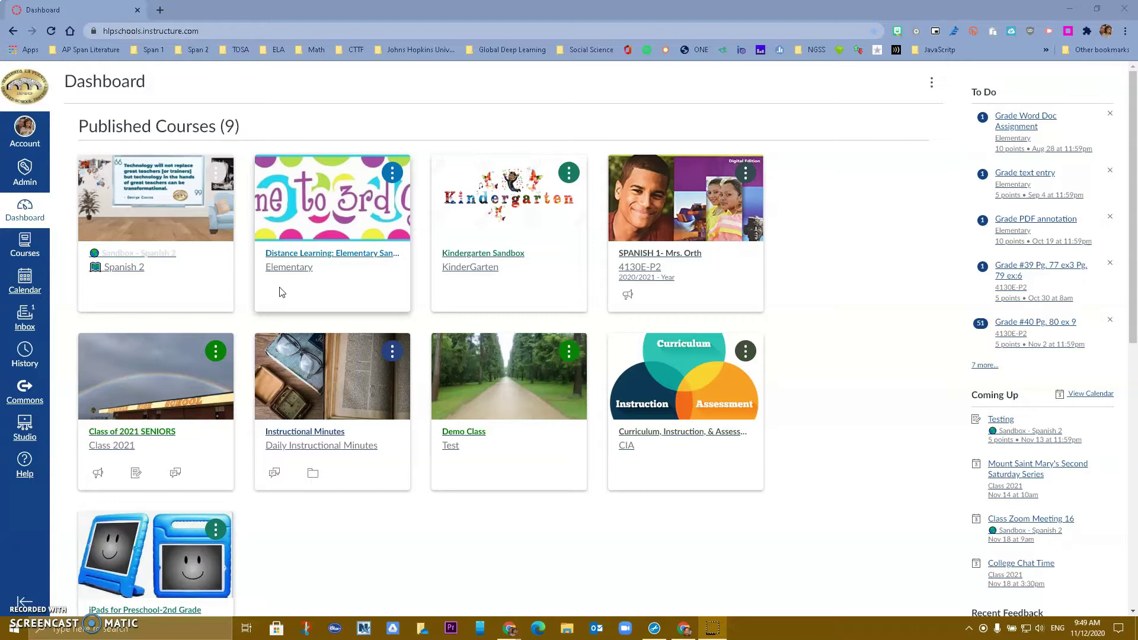
Open the Distance Learning: Elementary Sandbox for Training course card from the Dashboard
{"action": "left_click", "coordinate": [308, 251]}
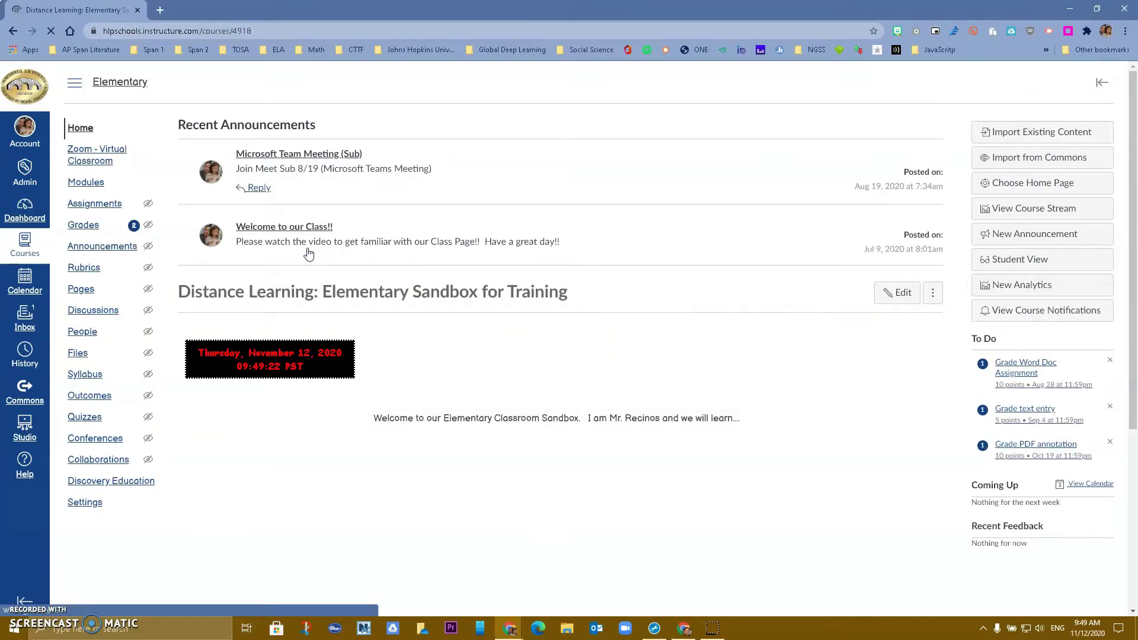
{"action": "left_click", "coordinate": [107, 188]}
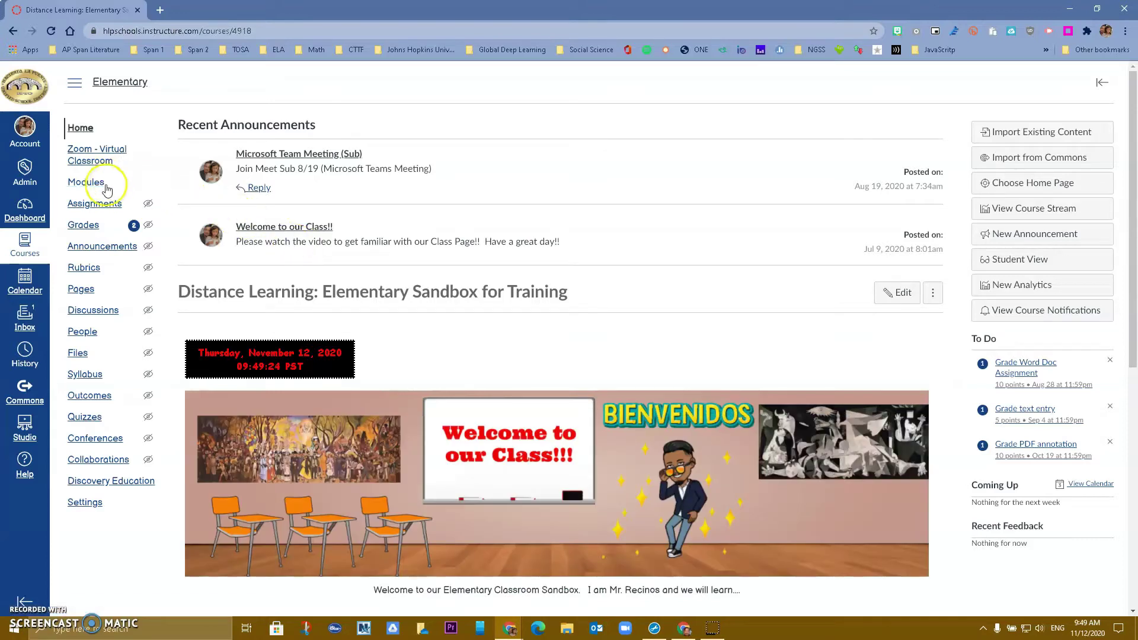
Create a new course assignment named 'PearDeck'
{"action": "left_click", "coordinate": [95, 206]}
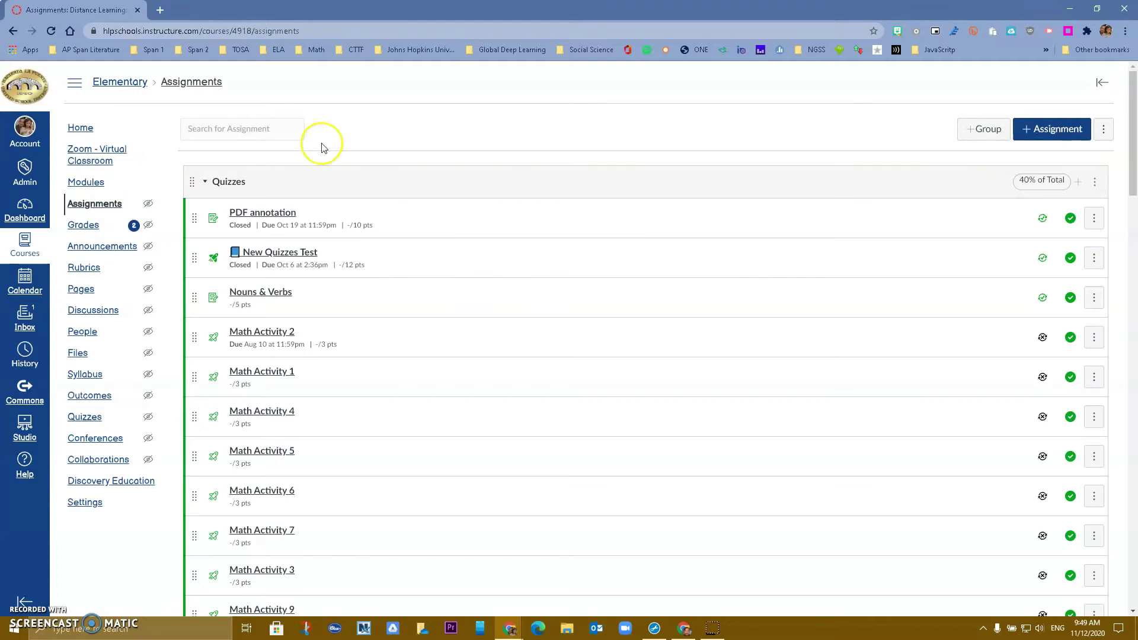
{"action": "left_click", "coordinate": [1061, 132]}
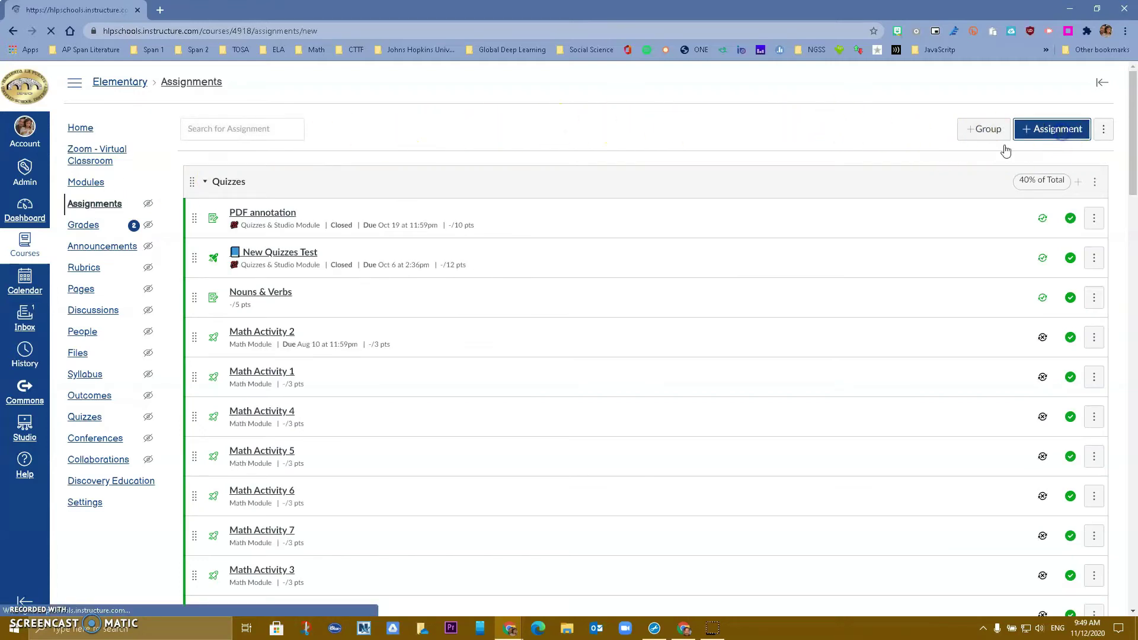
{"action": "left_click", "coordinate": [316, 200]}
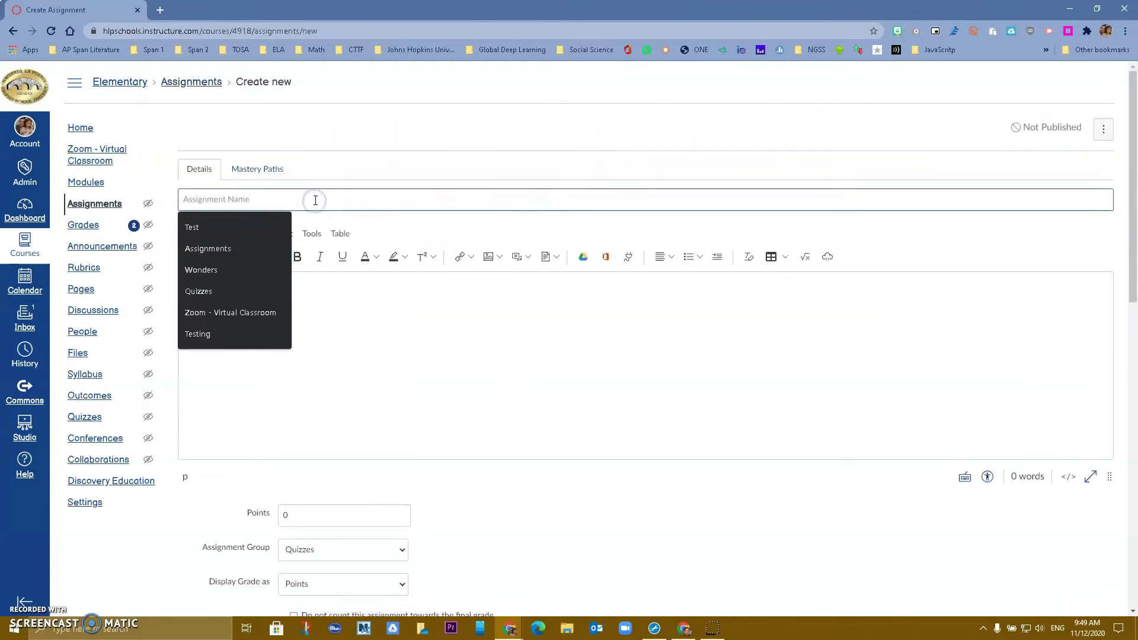
{"action": "type", "text": "PearDeck"}
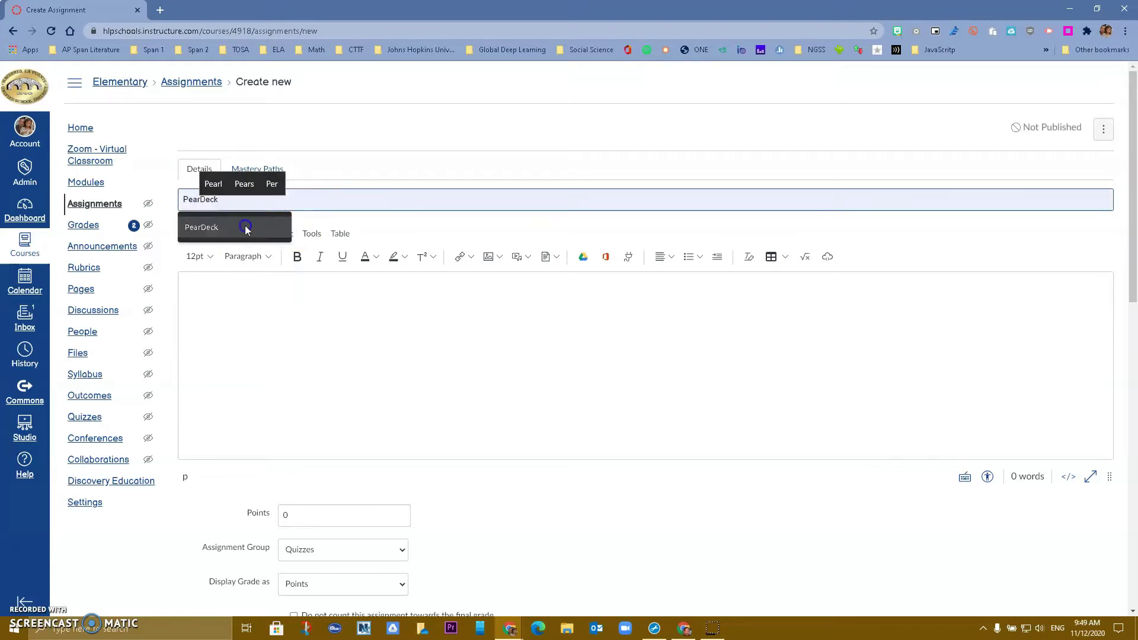
{"action": "left_click", "coordinate": [244, 226]}
{"action": "left_click", "coordinate": [236, 299]}
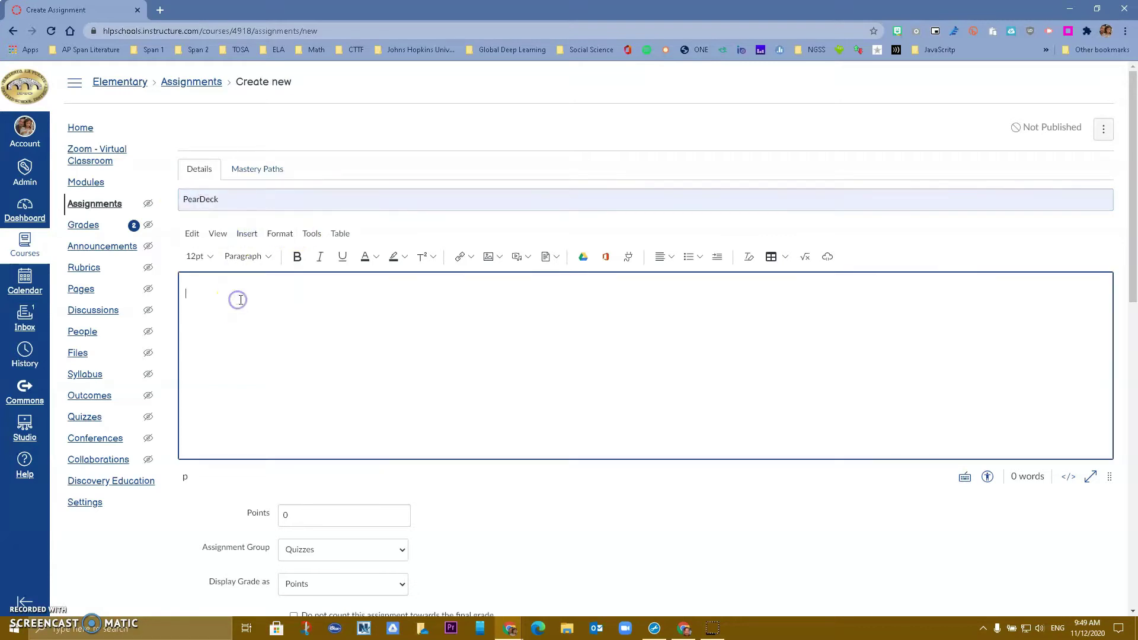
{"action": "scroll", "coordinate": [300, 314], "scroll_direction": "down", "scroll_amount": 3}
Give the assignment 10 points in the Quizzes group with External Tool submission type
{"action": "left_click", "coordinate": [300, 338]}
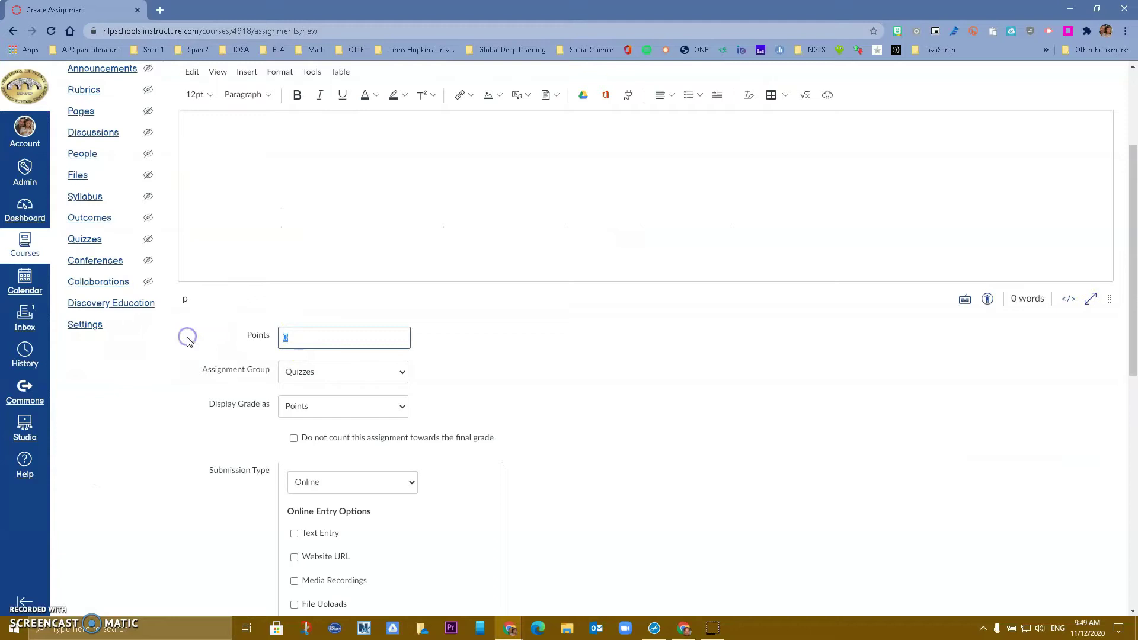
{"action": "type", "text": "10"}
{"action": "left_click", "coordinate": [329, 372]}
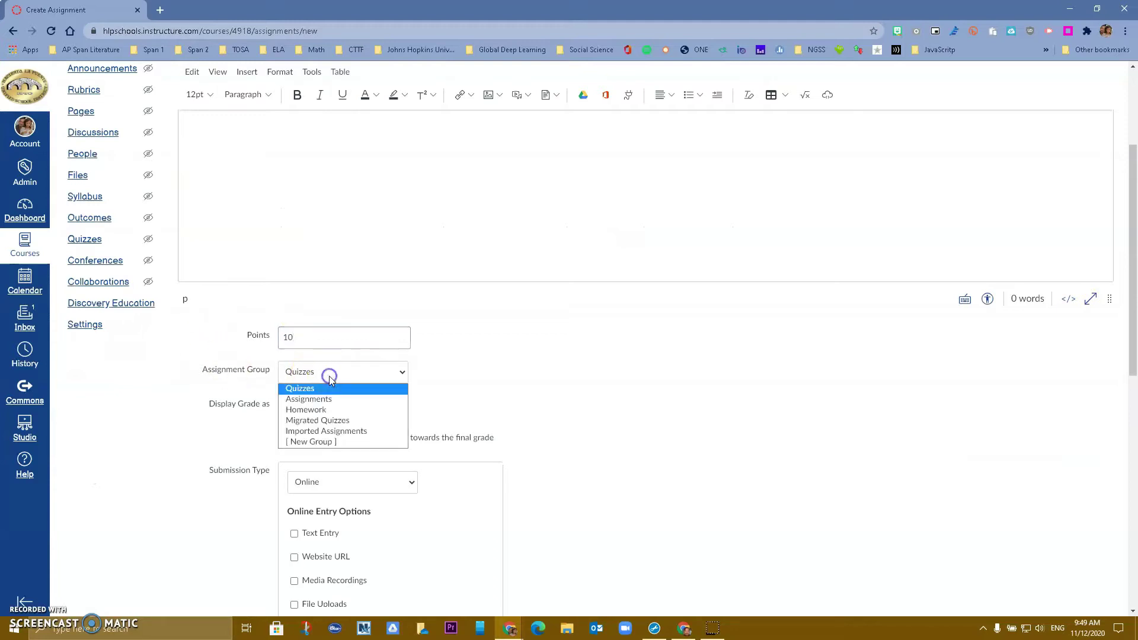
{"action": "left_click", "coordinate": [544, 355]}
{"action": "scroll", "coordinate": [542, 353], "scroll_direction": "down", "scroll_amount": 2}
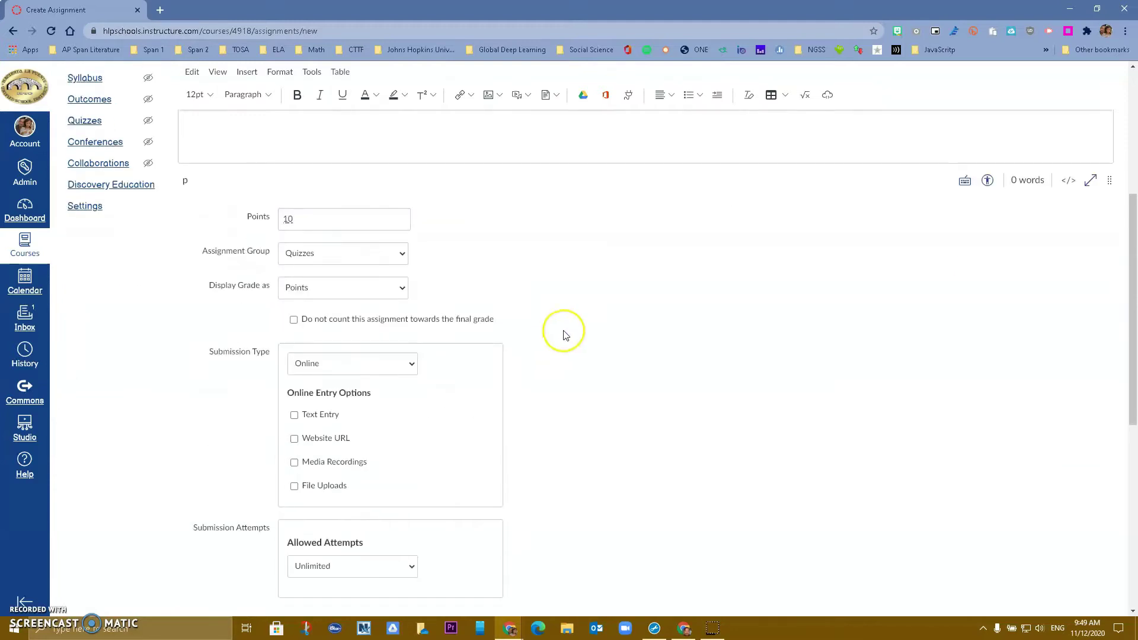
{"action": "left_click", "coordinate": [398, 365]}
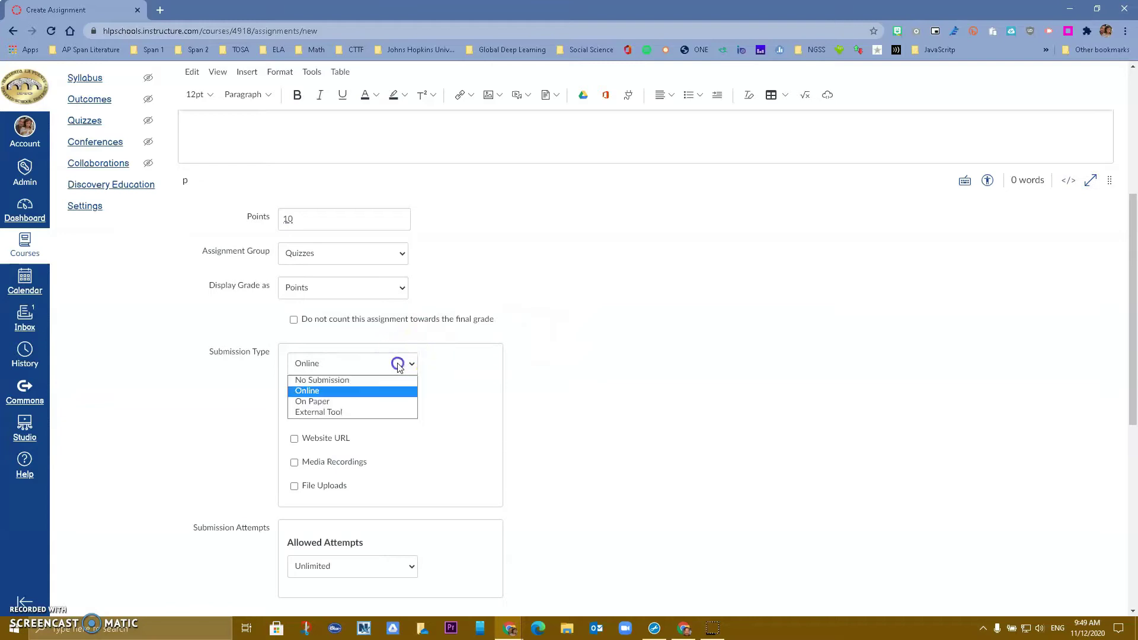
{"action": "left_click", "coordinate": [365, 413]}
{"action": "scroll", "coordinate": [525, 391], "scroll_direction": "down", "scroll_amount": 2}
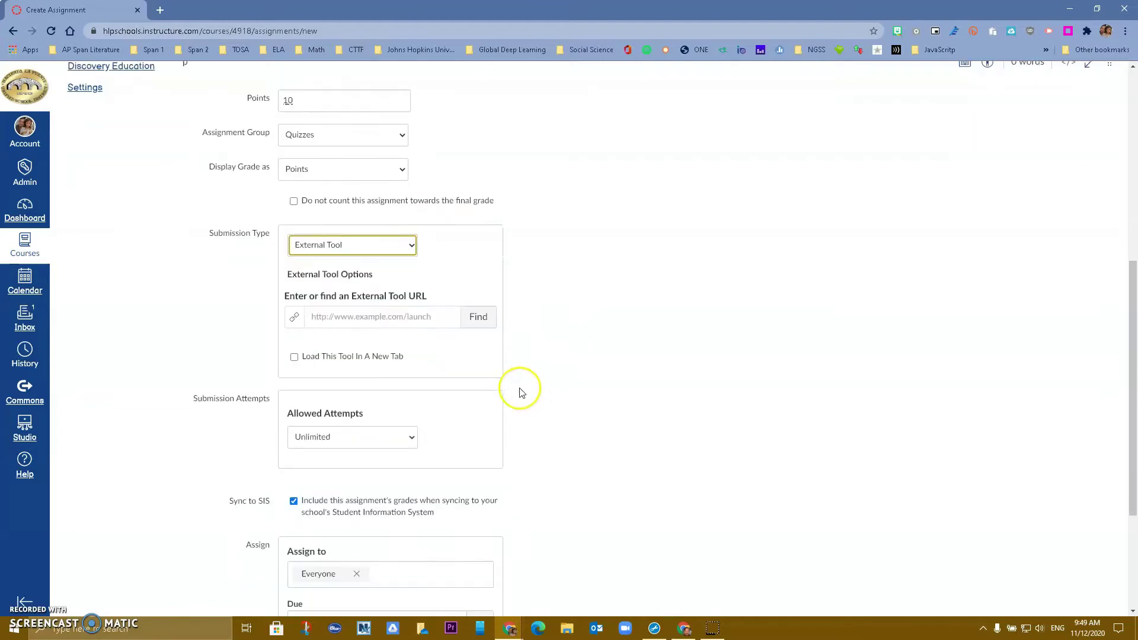
Link the assignment to the Pear Deck external tool
{"action": "left_click", "coordinate": [483, 324]}
{"action": "scroll", "coordinate": [563, 361], "scroll_direction": "down", "scroll_amount": 2}
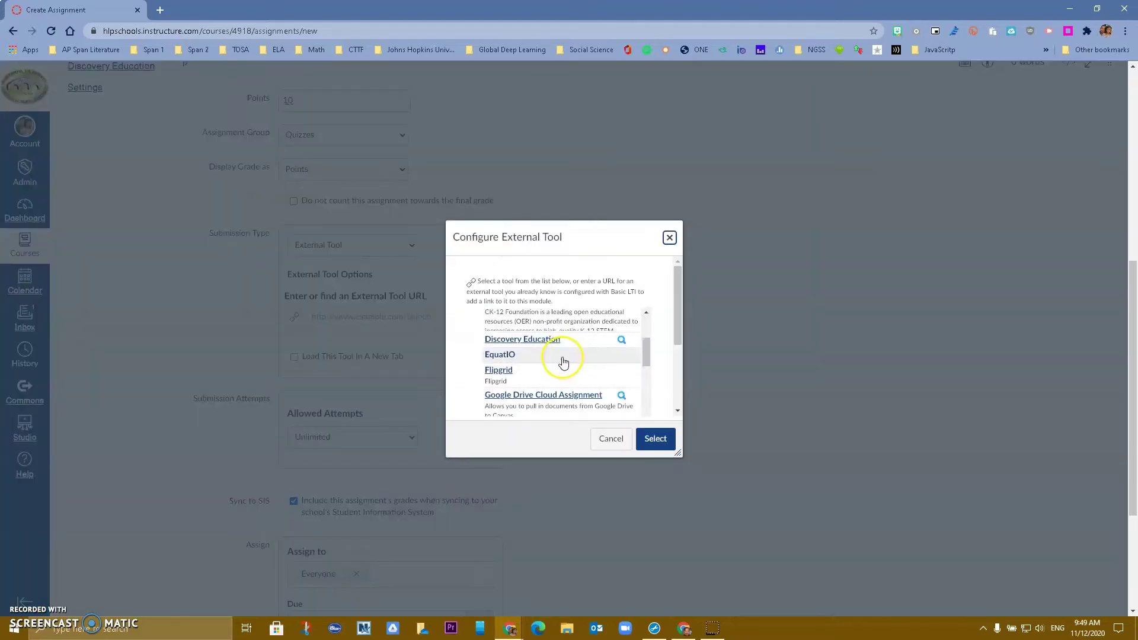
{"action": "scroll", "coordinate": [562, 363], "scroll_direction": "down", "scroll_amount": 6}
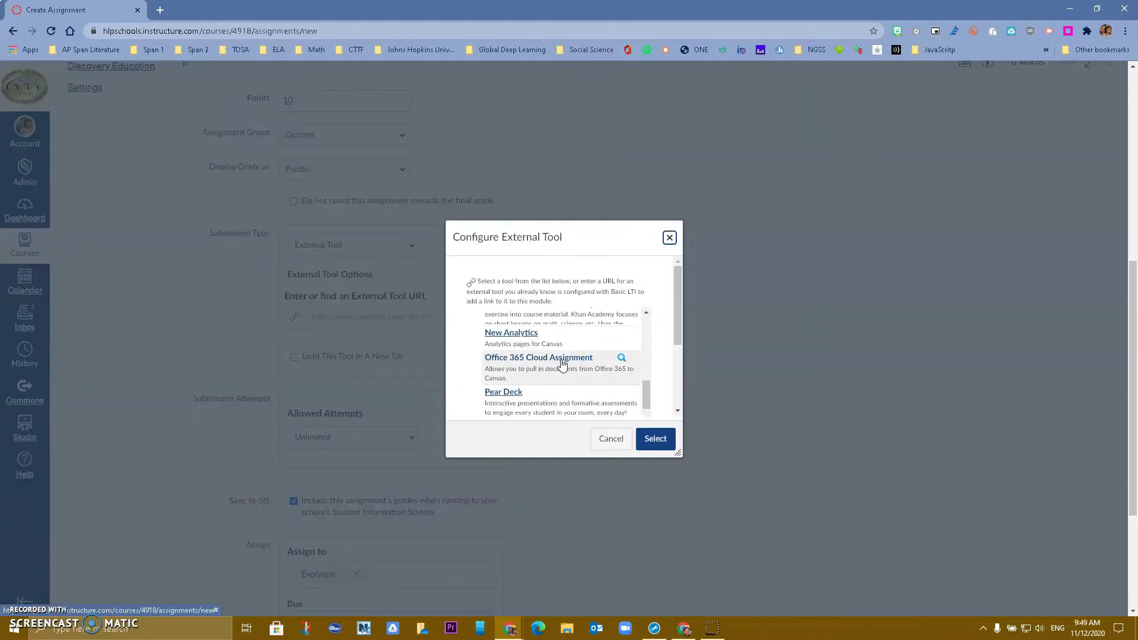
{"action": "scroll", "coordinate": [563, 363], "scroll_direction": "down", "scroll_amount": 2}
{"action": "left_click", "coordinate": [511, 335]}
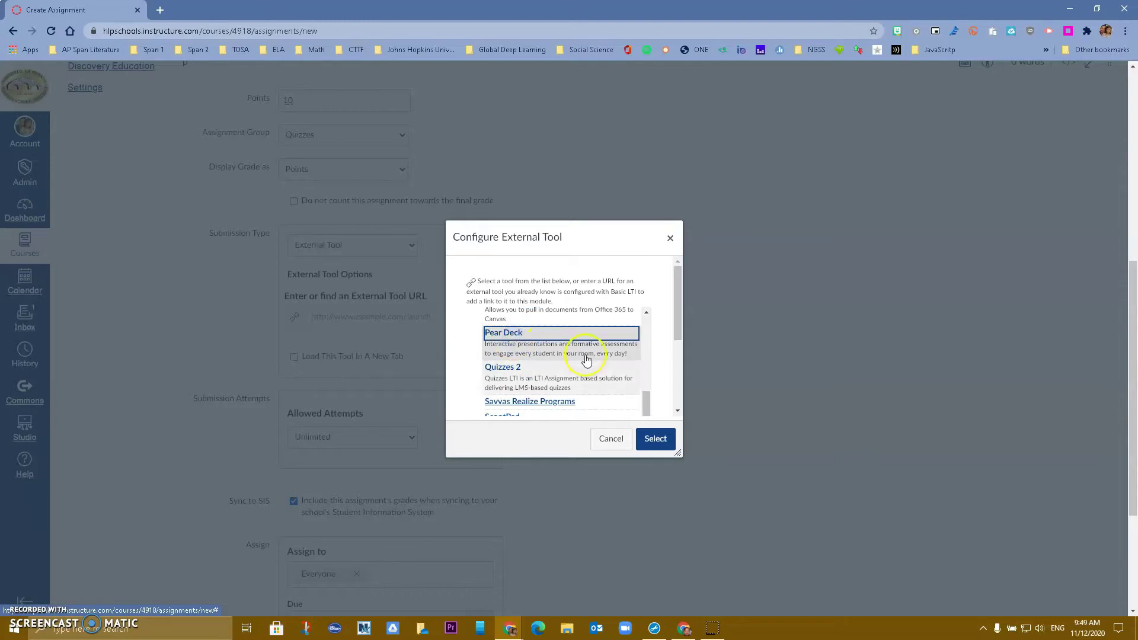
{"action": "left_click", "coordinate": [656, 438]}
{"action": "scroll", "coordinate": [625, 395], "scroll_direction": "down", "scroll_amount": 2}
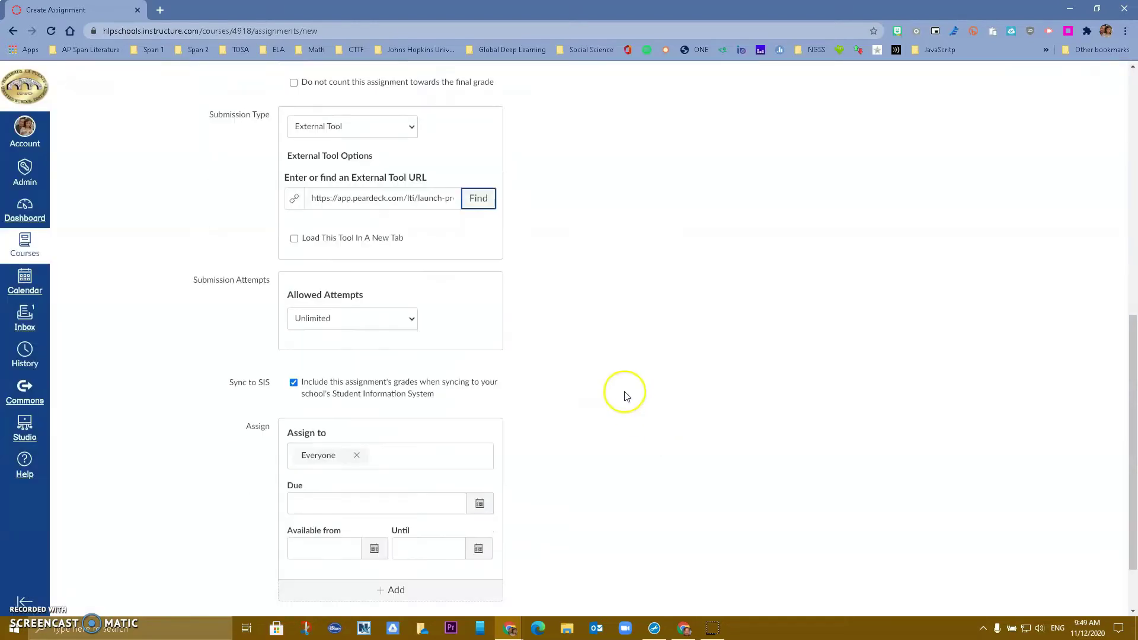
{"action": "scroll", "coordinate": [622, 389], "scroll_direction": "down", "scroll_amount": 1}
Set both the Due and Until dates to Nov 13
{"action": "left_click", "coordinate": [481, 426]}
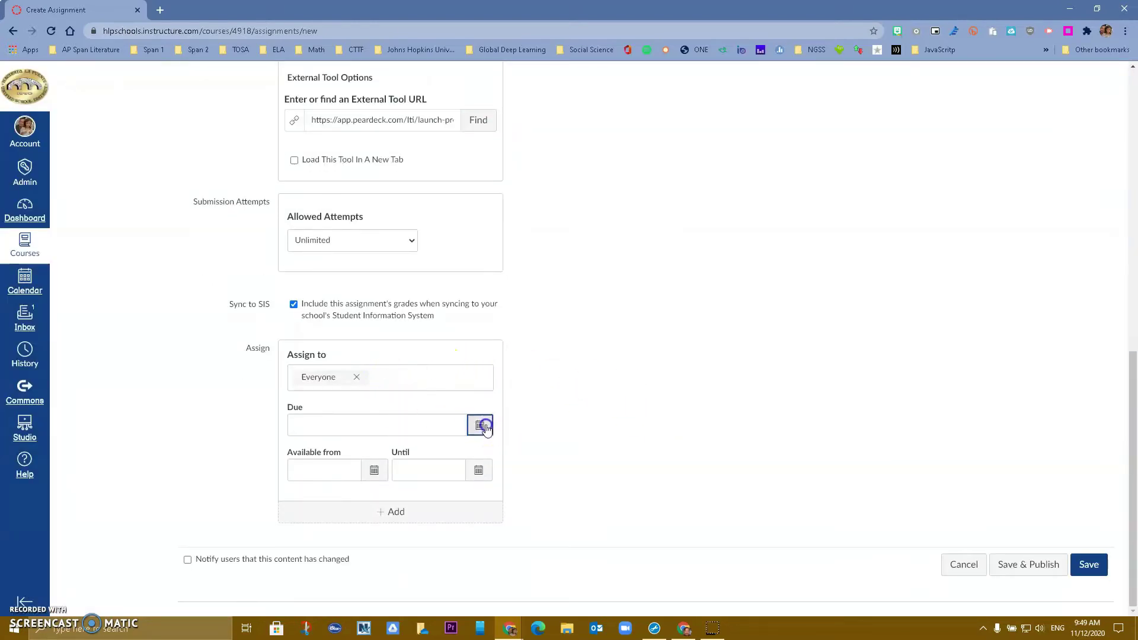
{"action": "left_click", "coordinate": [399, 500]}
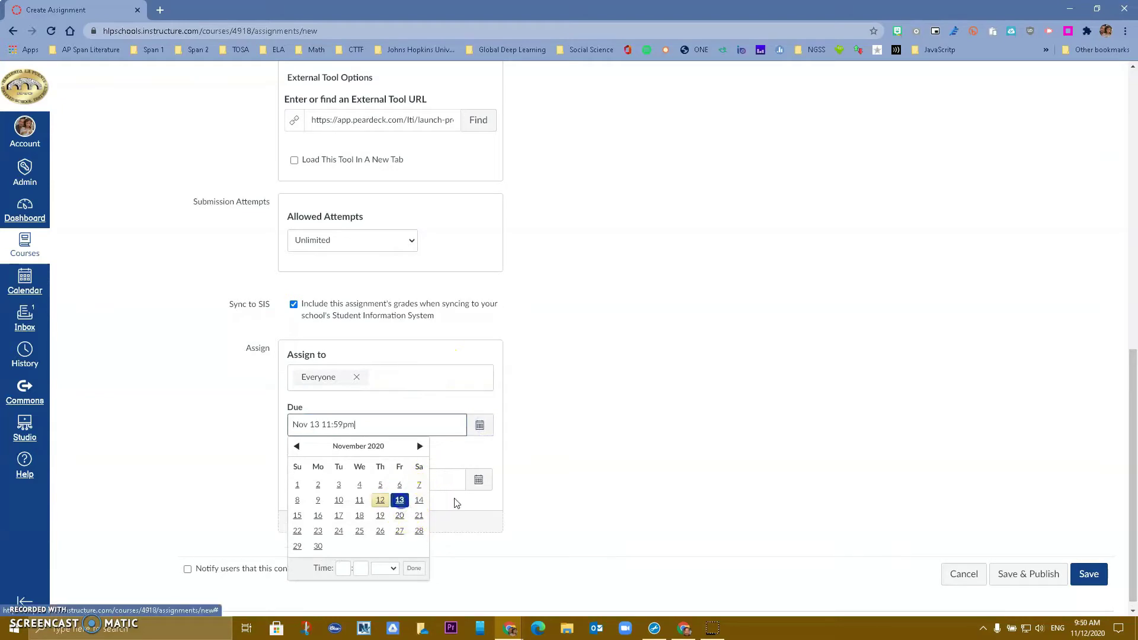
{"action": "left_click", "coordinate": [596, 455]}
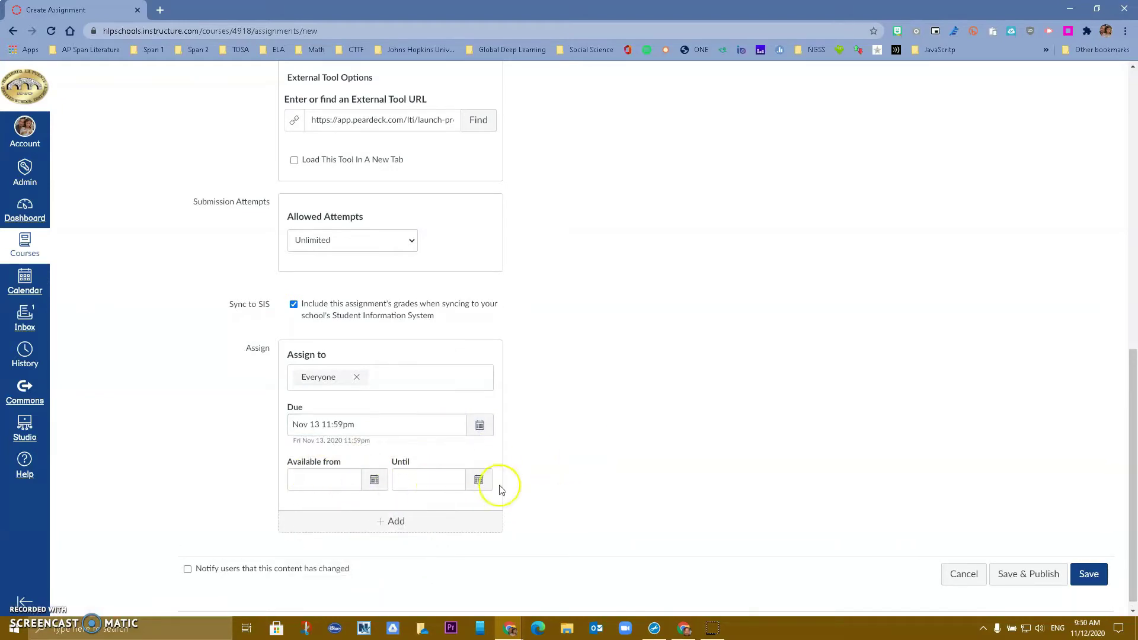
{"action": "left_click", "coordinate": [479, 479]}
{"action": "left_click", "coordinate": [504, 389]}
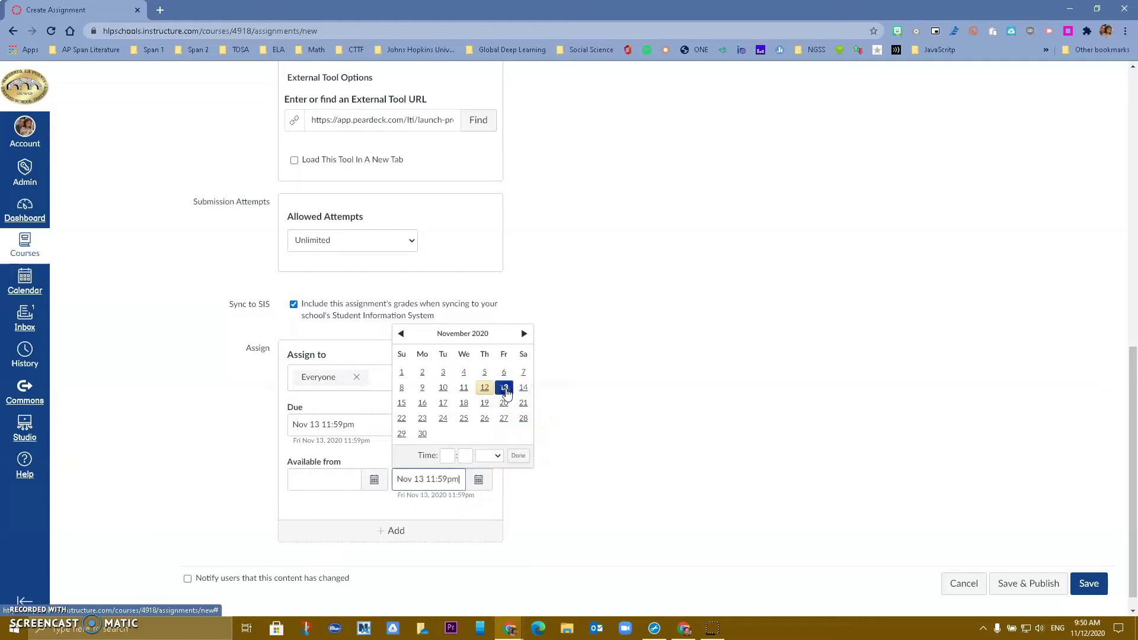
{"action": "left_click", "coordinate": [655, 407]}
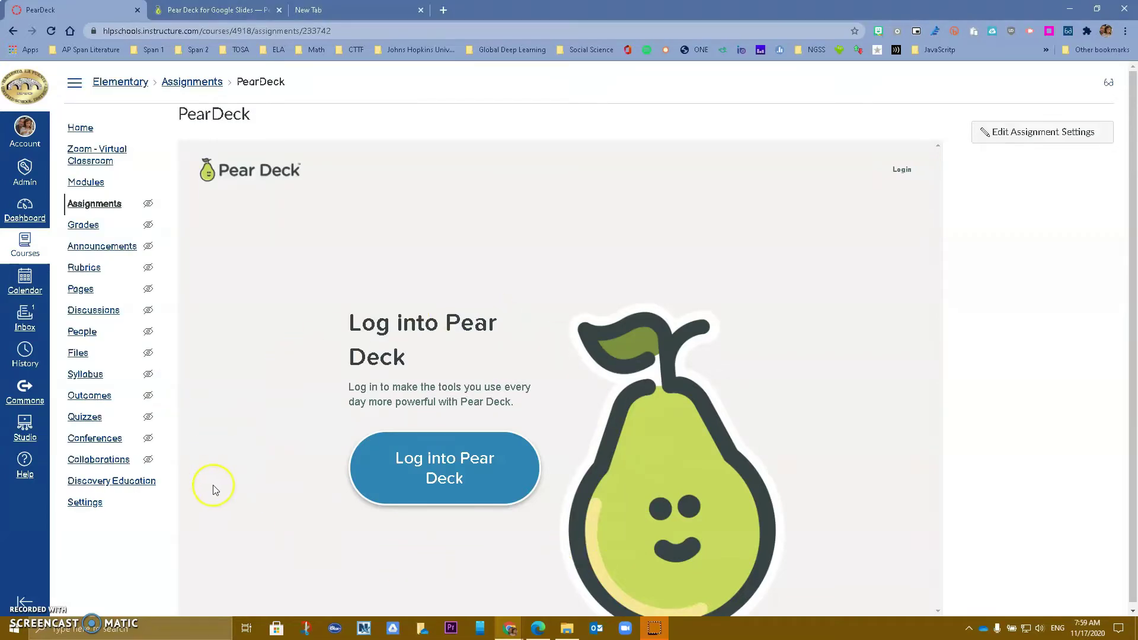
Log into Pear Deck as a teacher with the Google account
{"action": "left_click", "coordinate": [451, 477]}
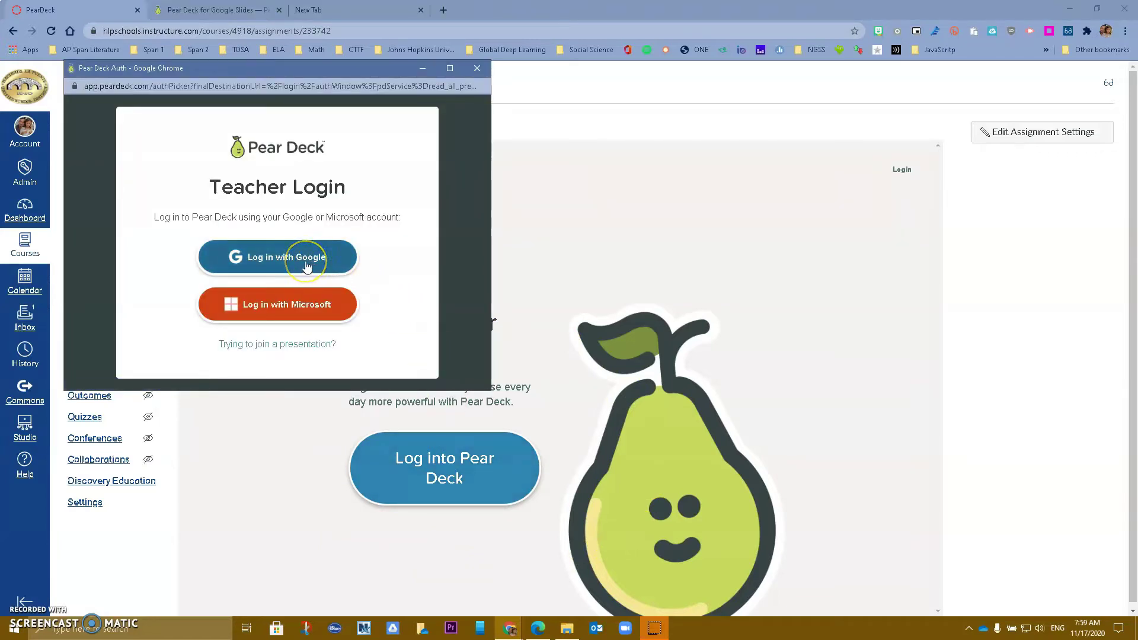
{"action": "left_click", "coordinate": [300, 316]}
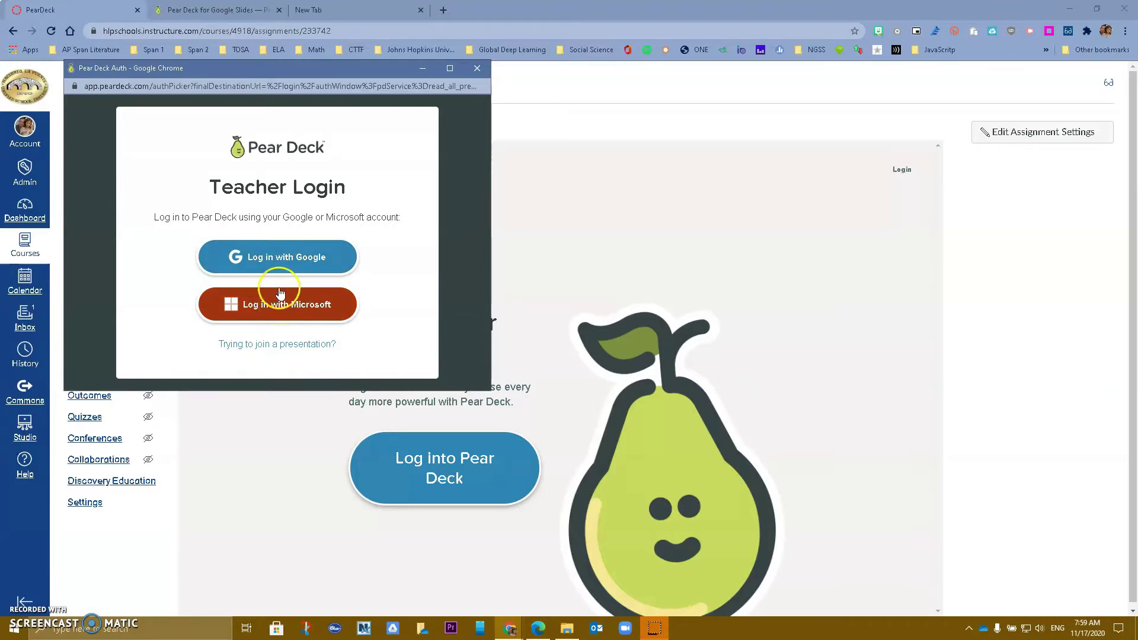
{"action": "left_click", "coordinate": [284, 262]}
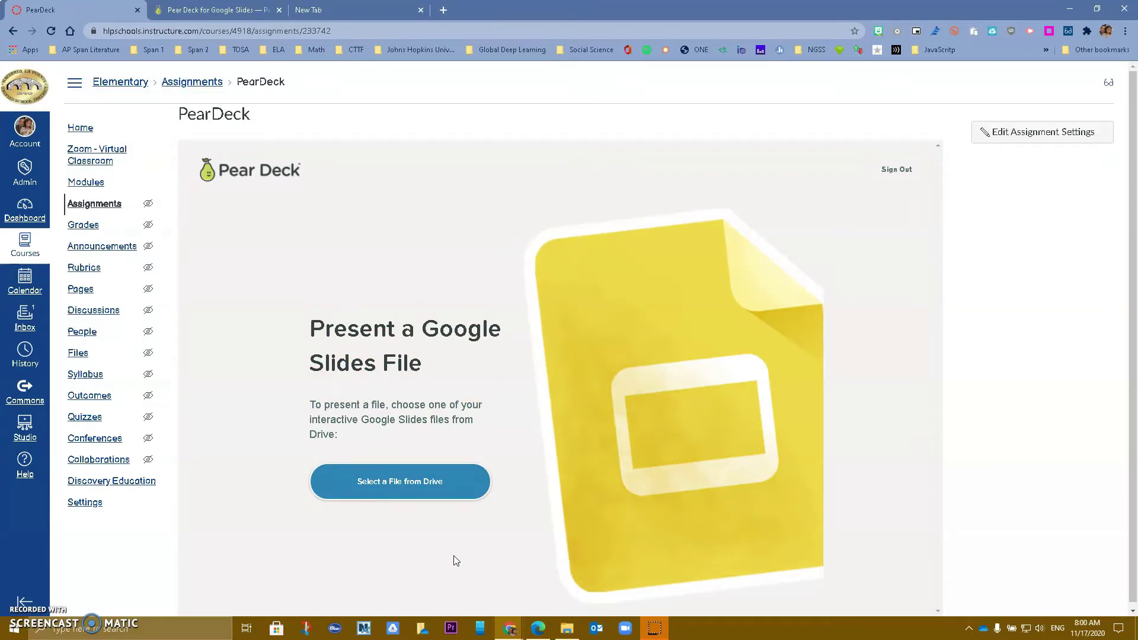
Open 'Peardeck - The outsiders' from Google Drive Quick Access in the new tab
{"action": "left_click", "coordinate": [363, 9]}
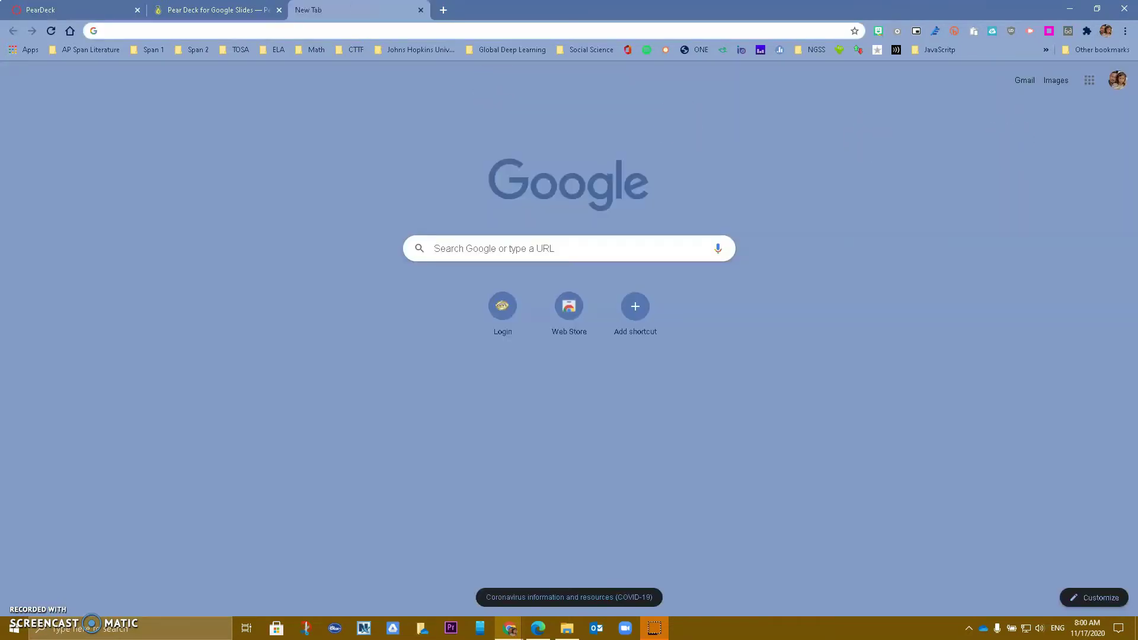
{"action": "left_click", "coordinate": [1088, 83]}
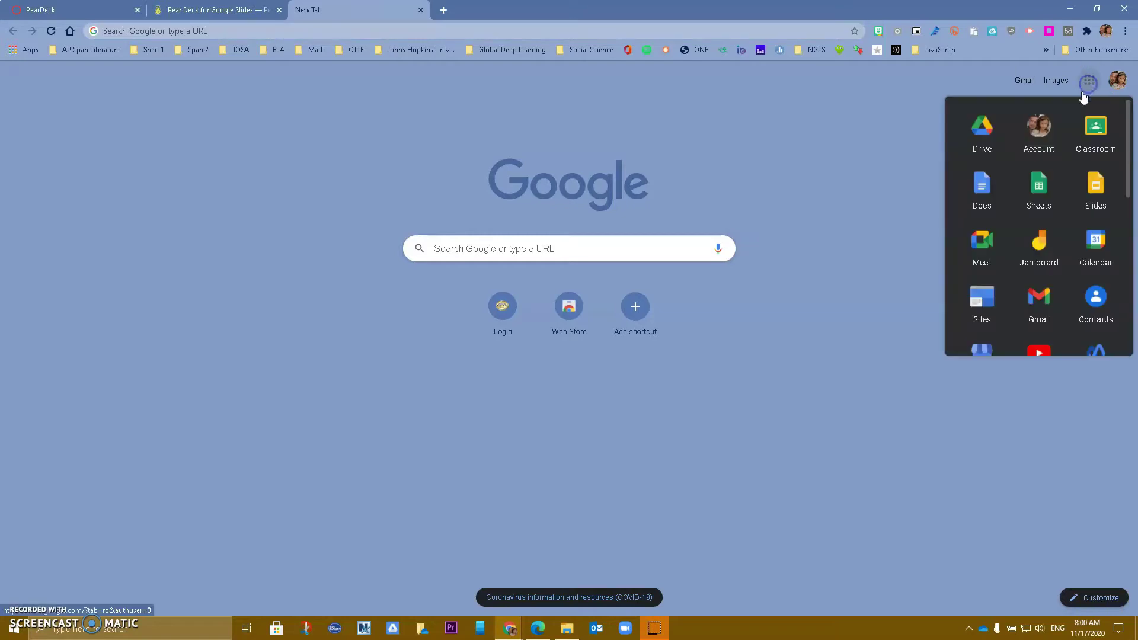
{"action": "left_click", "coordinate": [978, 130]}
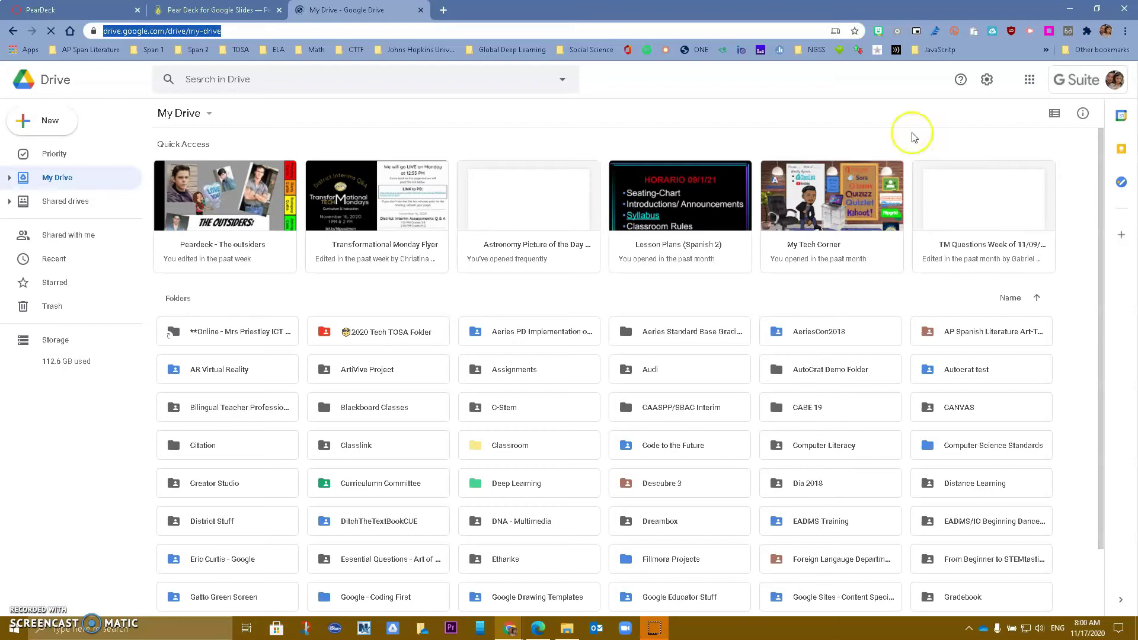
{"action": "double_click", "coordinate": [220, 263]}
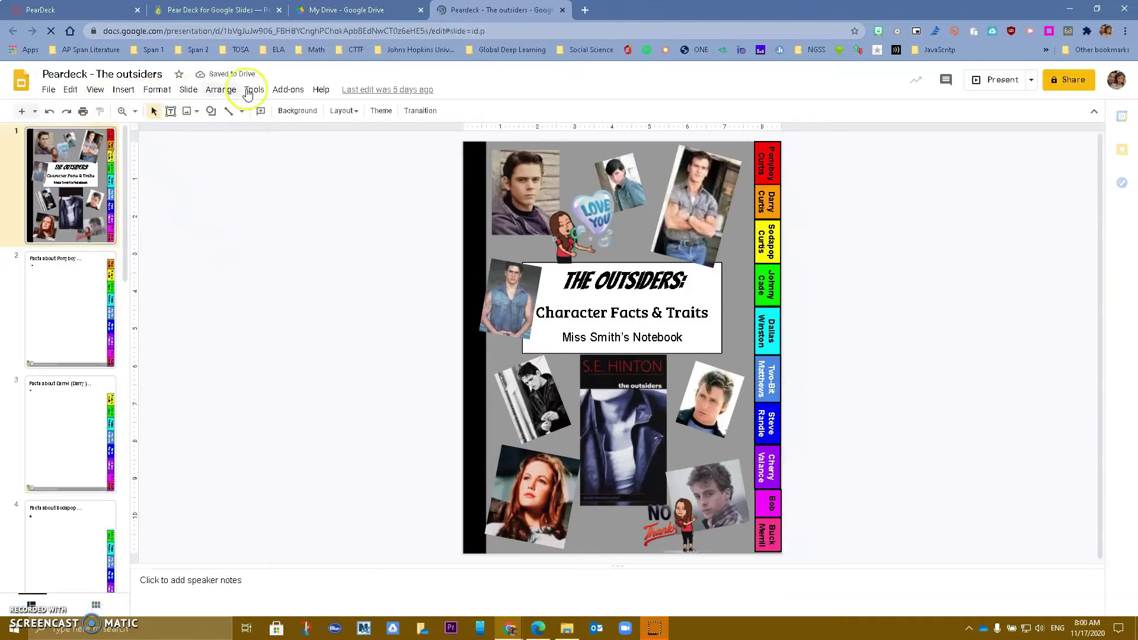
Launch the Pear Deck for Google Slides add-on and view the Facts about Ponyboy slide
{"action": "left_click", "coordinate": [285, 90]}
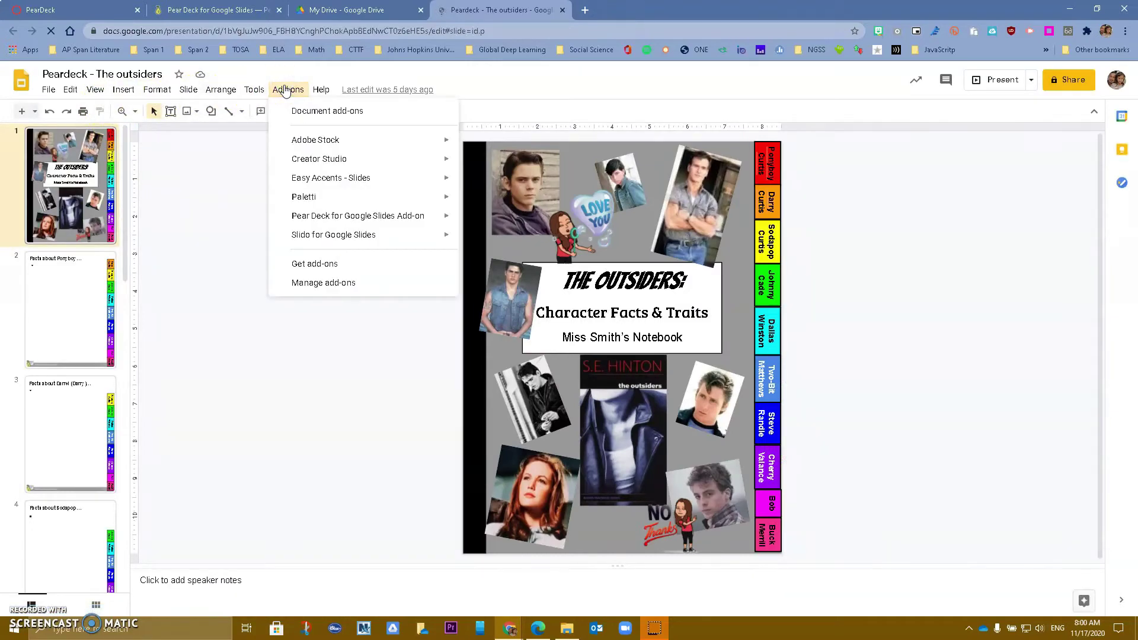
{"action": "left_click", "coordinate": [341, 219]}
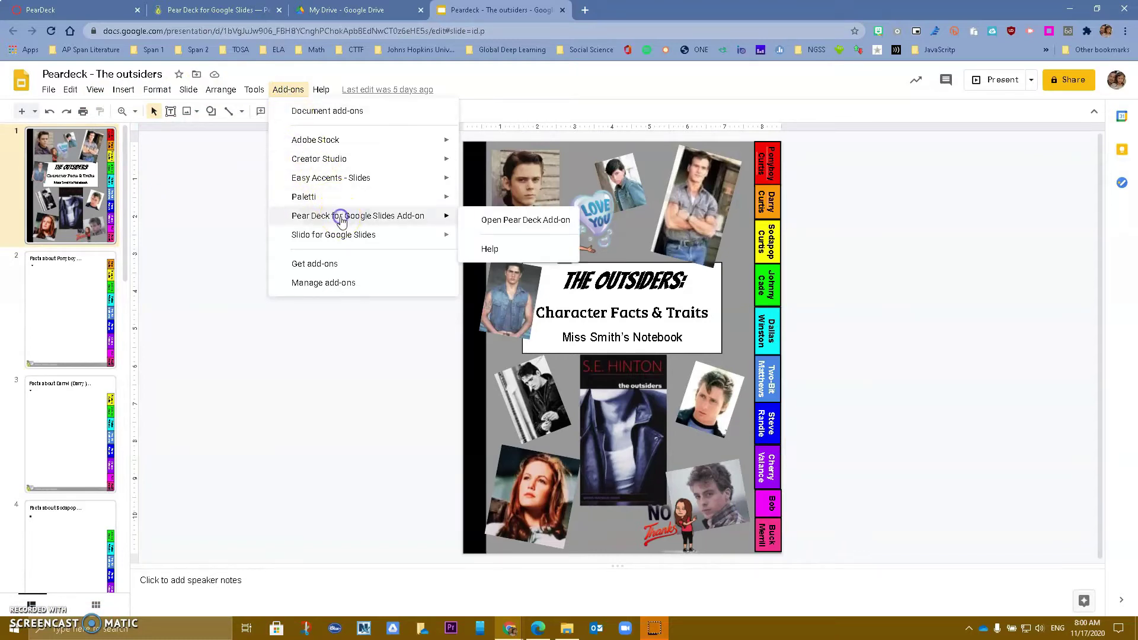
{"action": "left_click", "coordinate": [556, 220]}
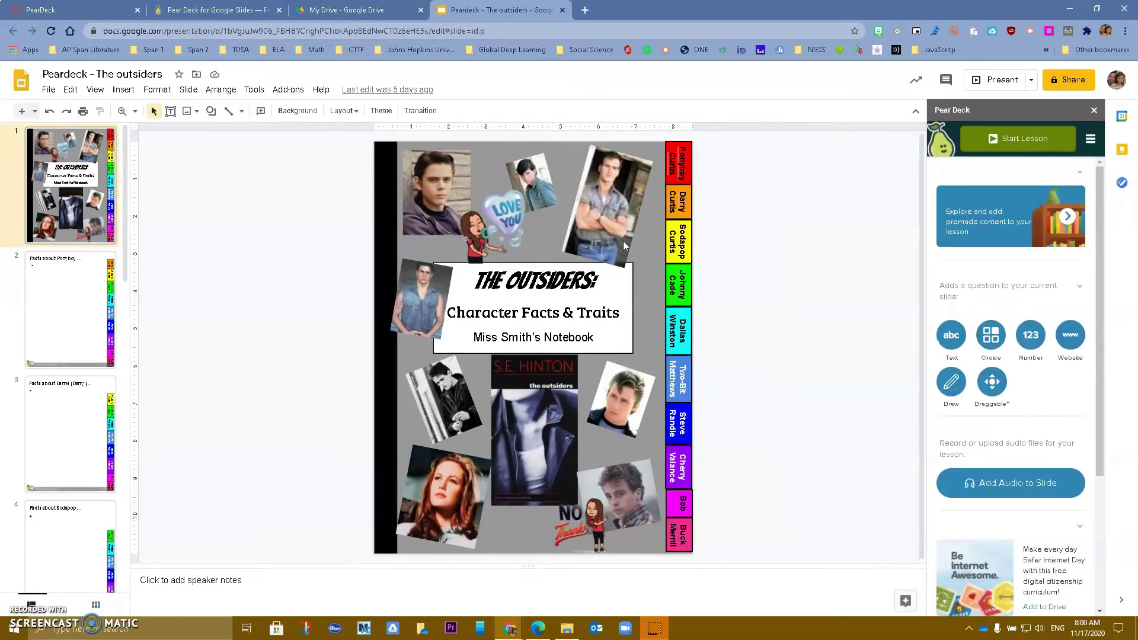
{"action": "left_click", "coordinate": [59, 303]}
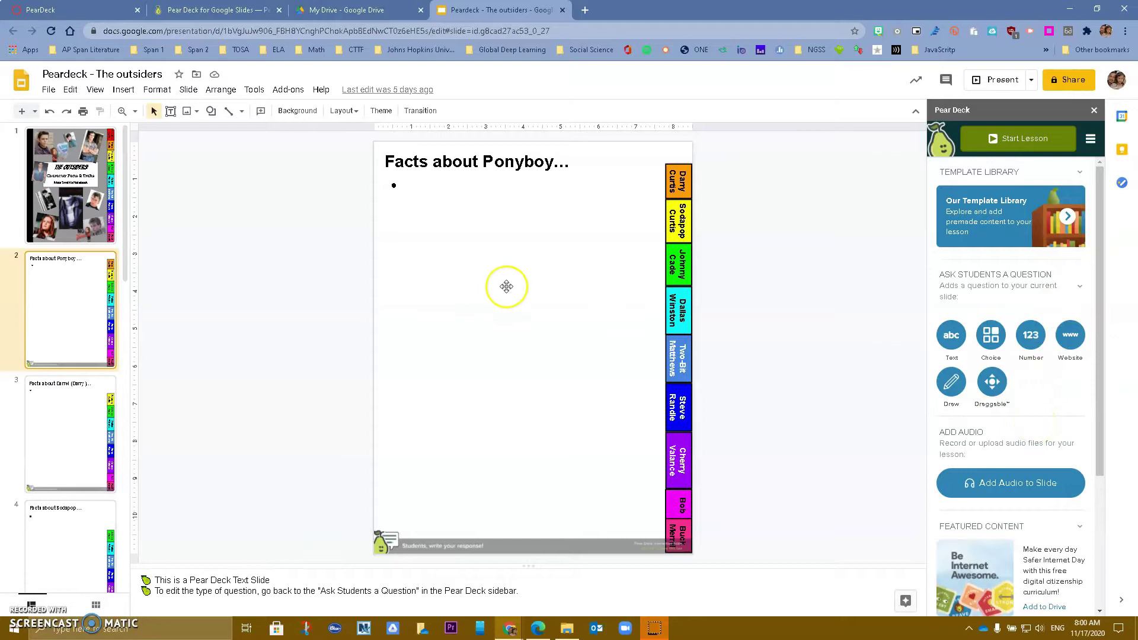
{"action": "left_click", "coordinate": [64, 9]}
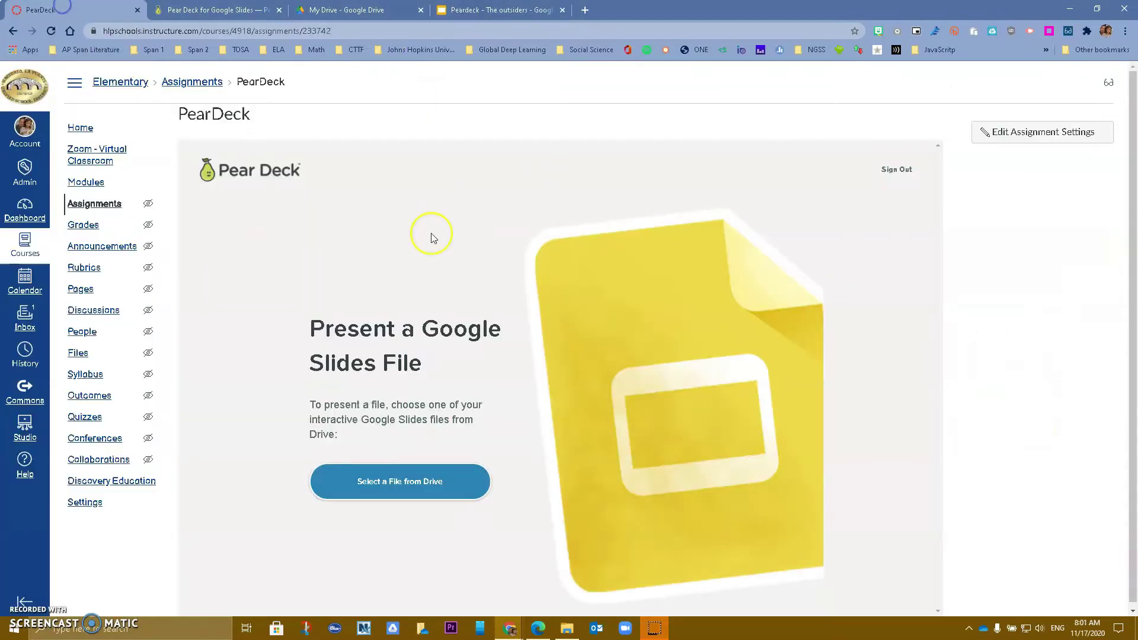
Grant Drive access, search 'Peardeck' and select the Outsiders presentation for the assignment
{"action": "left_click", "coordinate": [415, 490]}
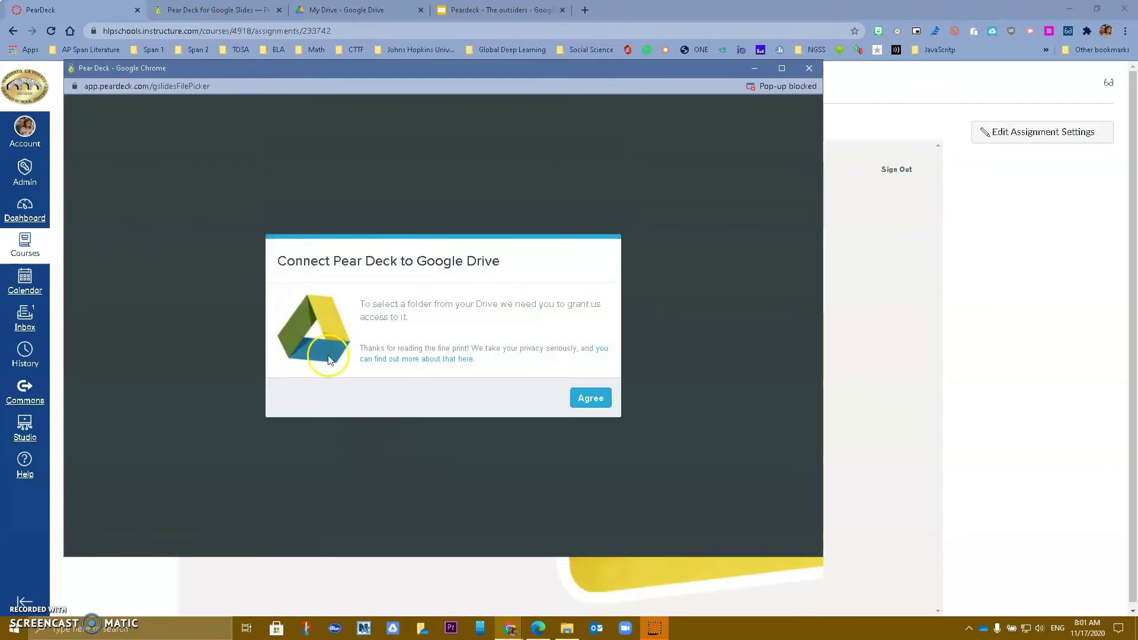
{"action": "left_click", "coordinate": [588, 399]}
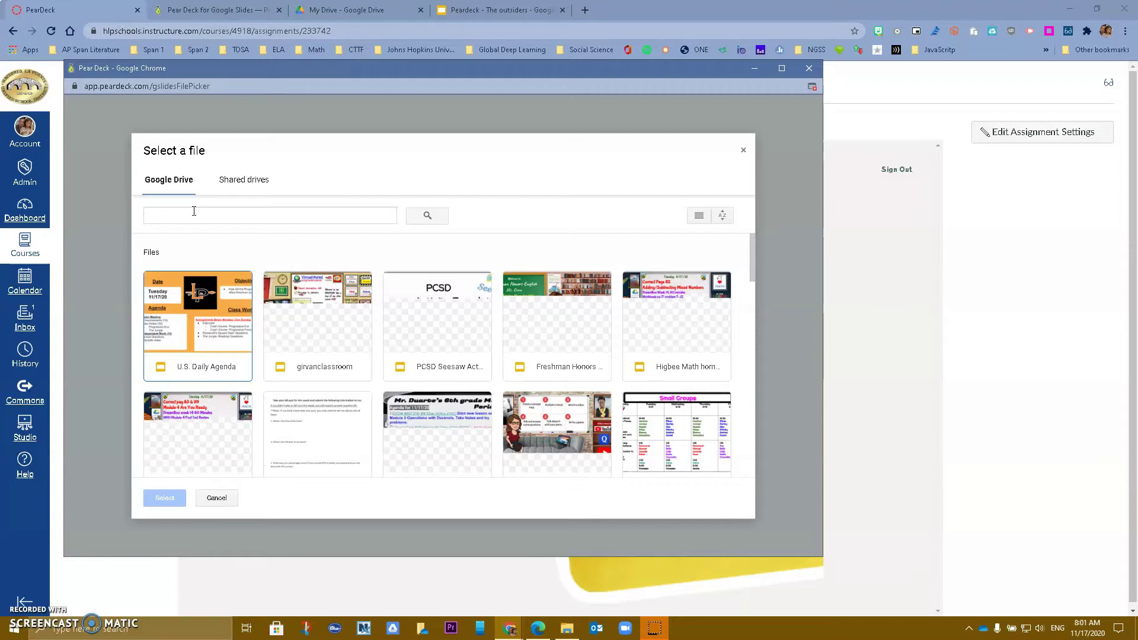
{"action": "left_click", "coordinate": [194, 214]}
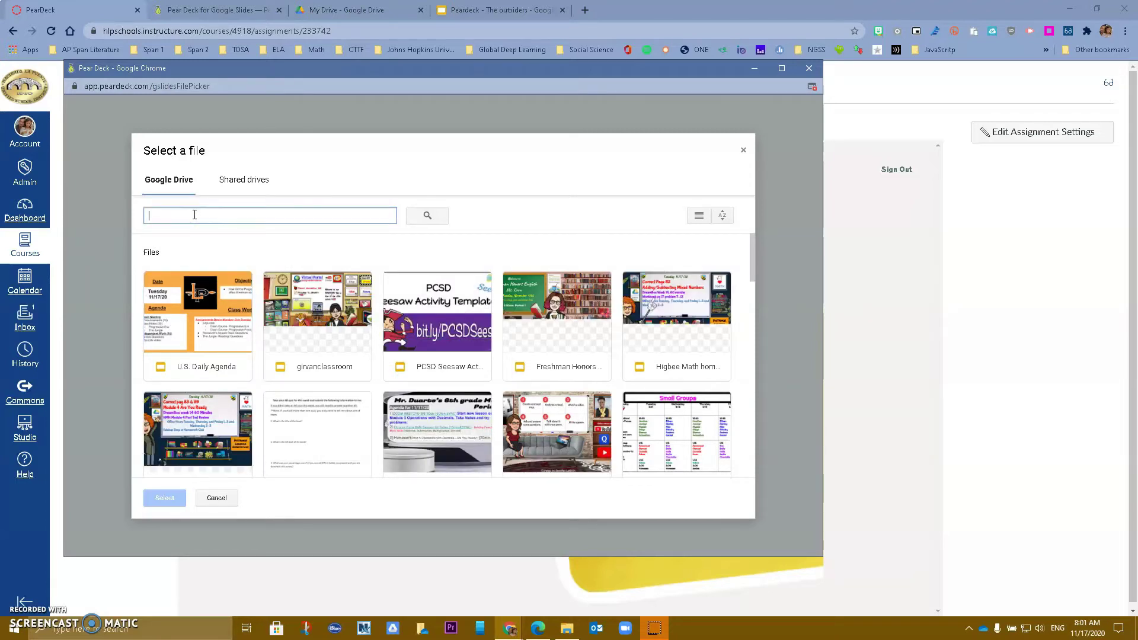
{"action": "type", "text": "Peardec"}
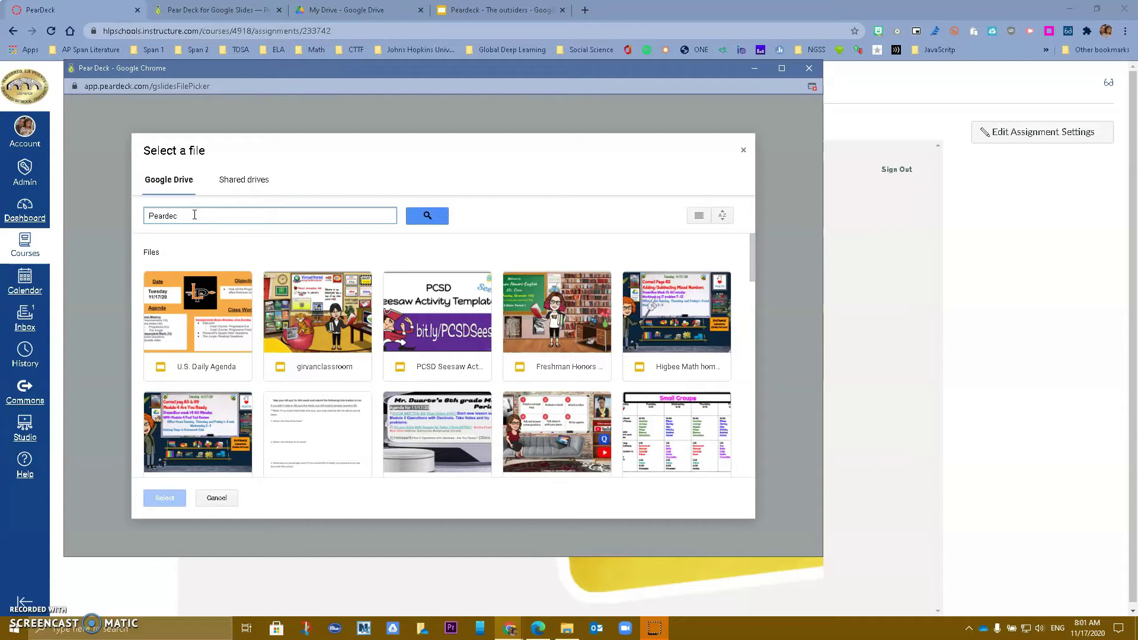
{"action": "type", "text": "k"}
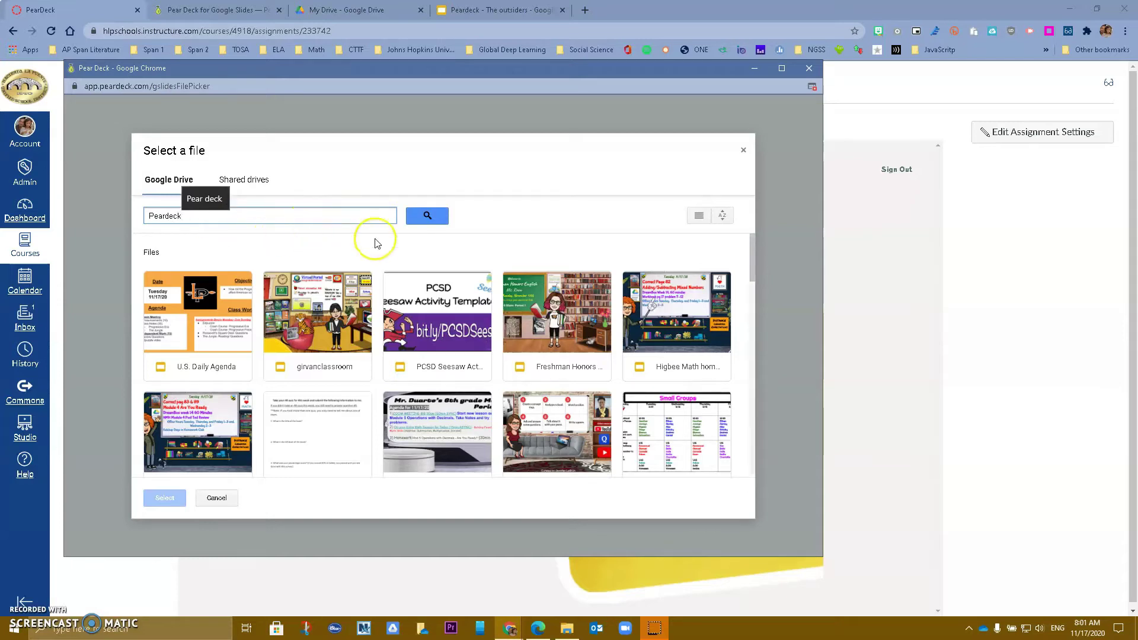
{"action": "left_click", "coordinate": [423, 216]}
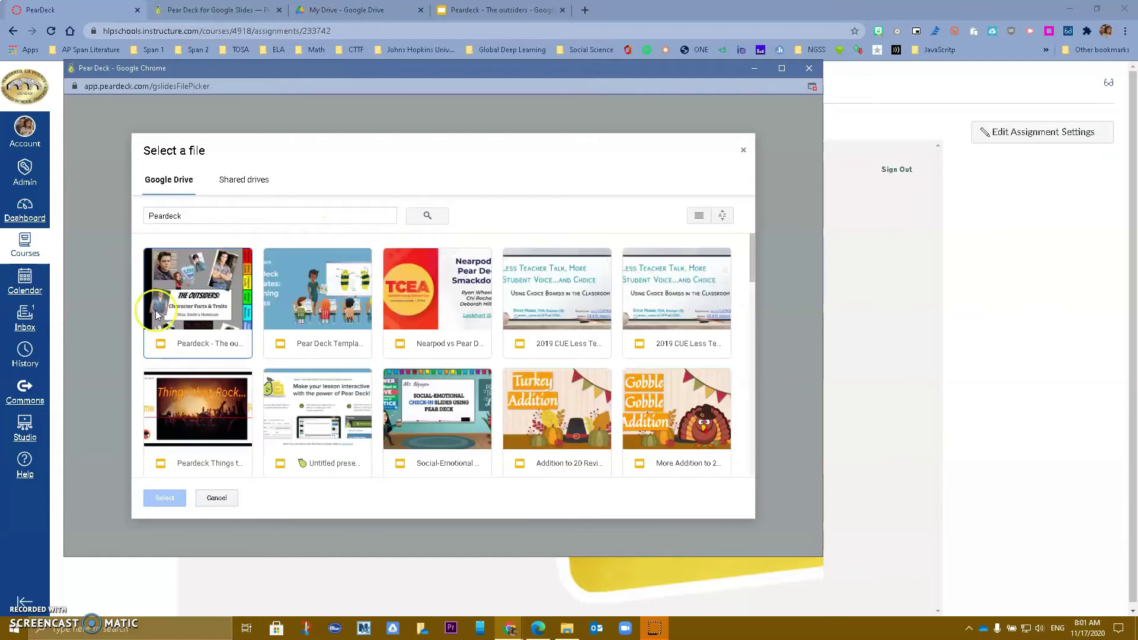
{"action": "left_click", "coordinate": [184, 323]}
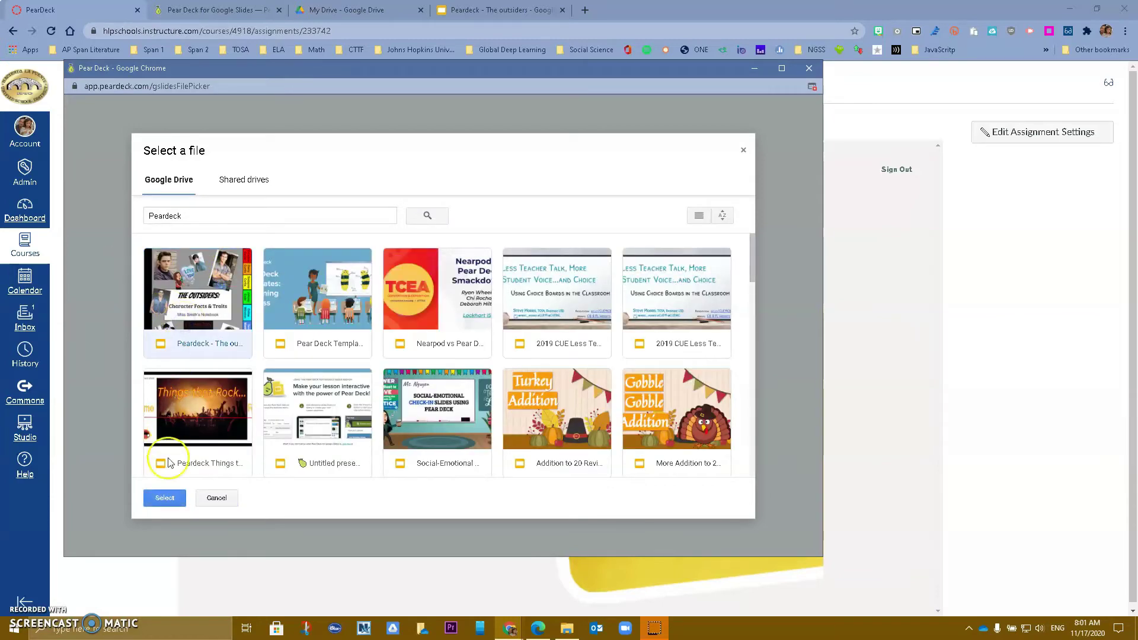
{"action": "left_click", "coordinate": [165, 498]}
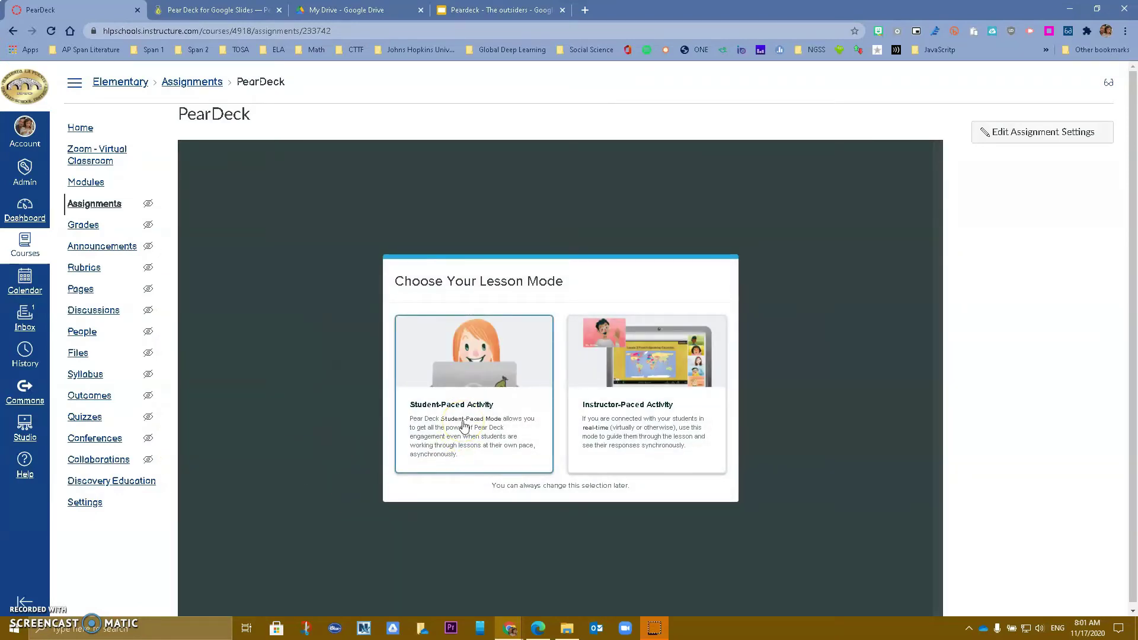
Compare Student-Paced and Instructor-Paced modes, then launch an Instructor-Paced session
{"action": "left_click", "coordinate": [464, 446]}
{"action": "left_click", "coordinate": [661, 435]}
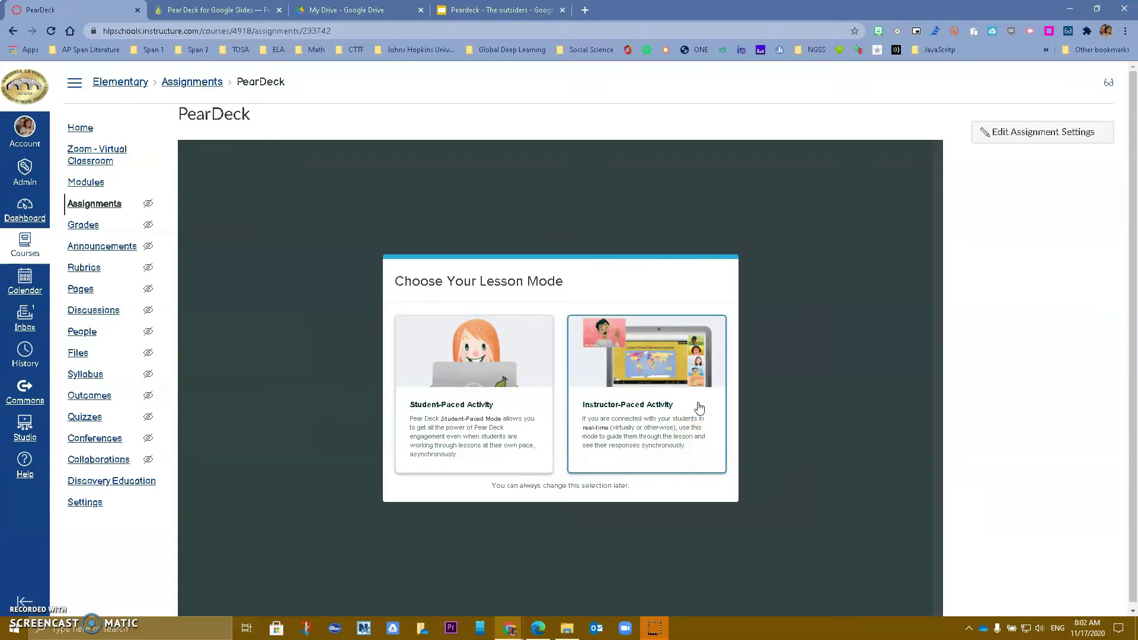
{"action": "left_click", "coordinate": [517, 411]}
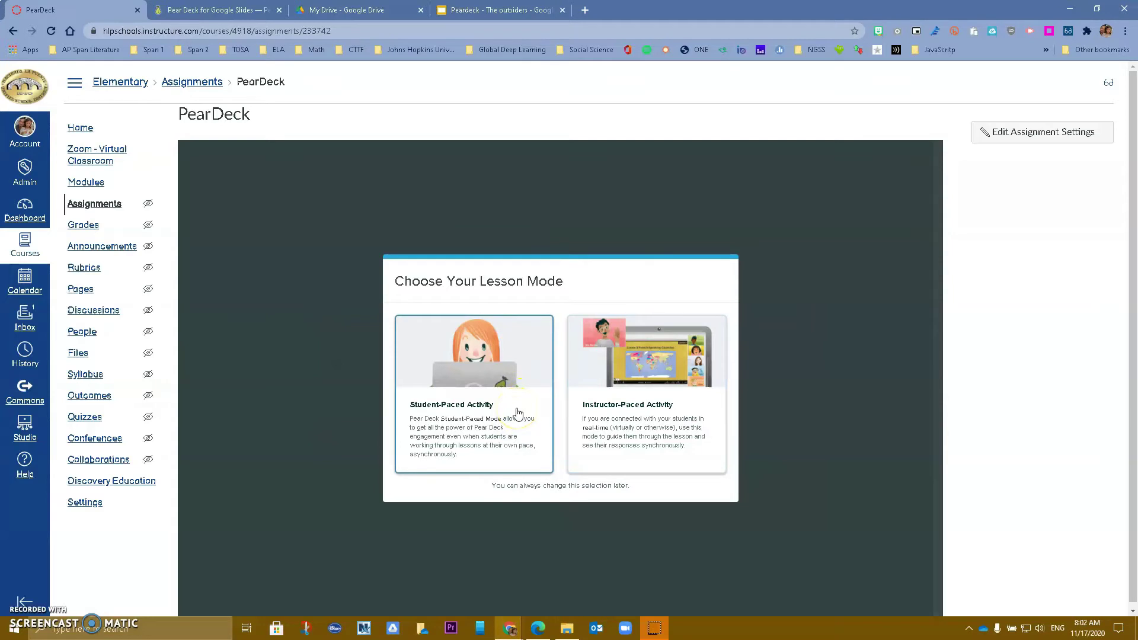
{"action": "left_click", "coordinate": [623, 420]}
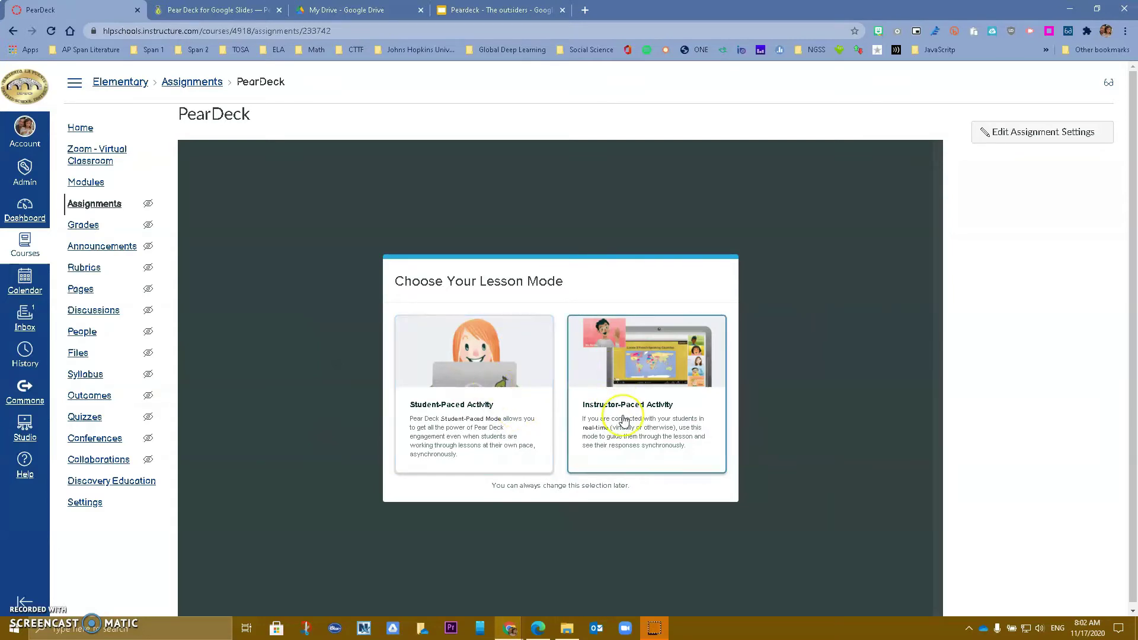
{"action": "left_click", "coordinate": [591, 325]}
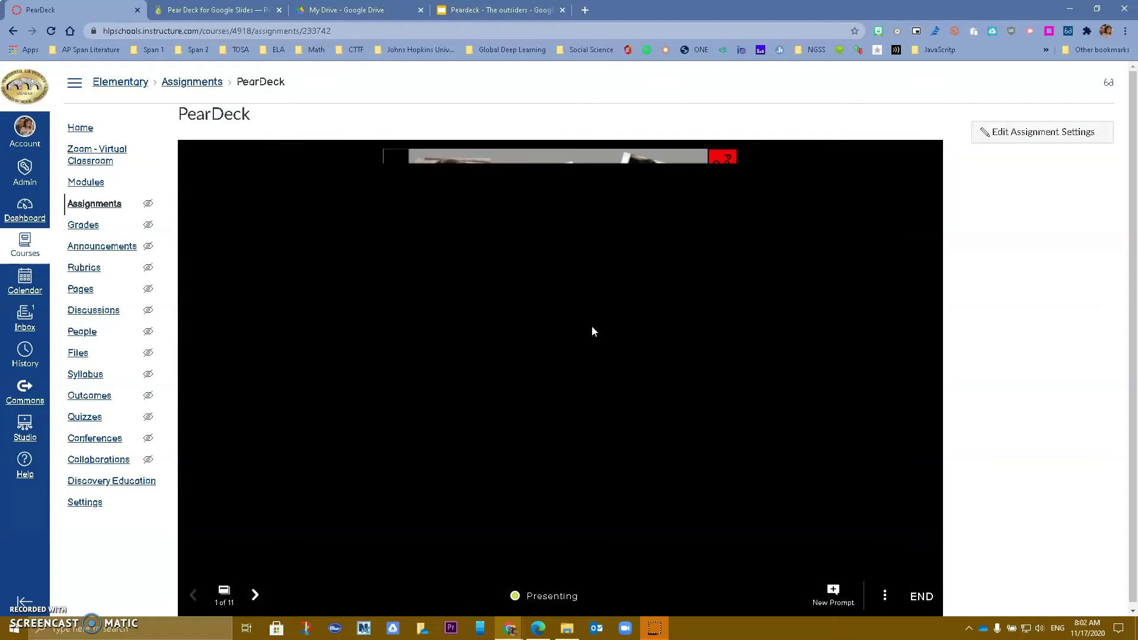
Preview the Ponyboy and Darry slides, return to the title slide, and show session options
{"action": "left_click", "coordinate": [490, 308]}
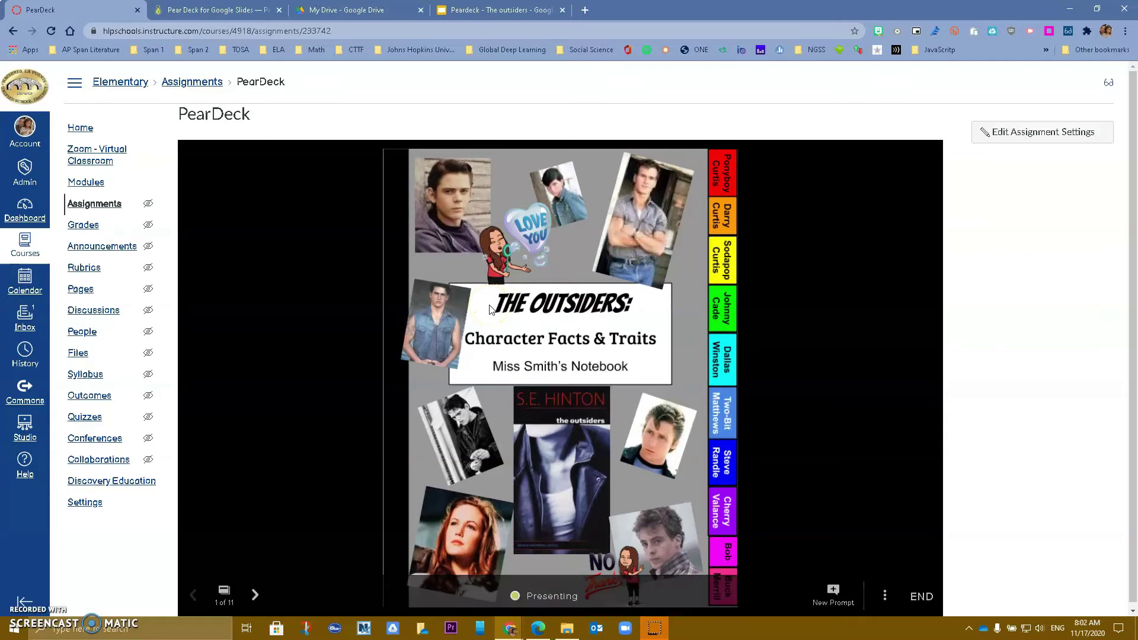
{"action": "left_click", "coordinate": [504, 324]}
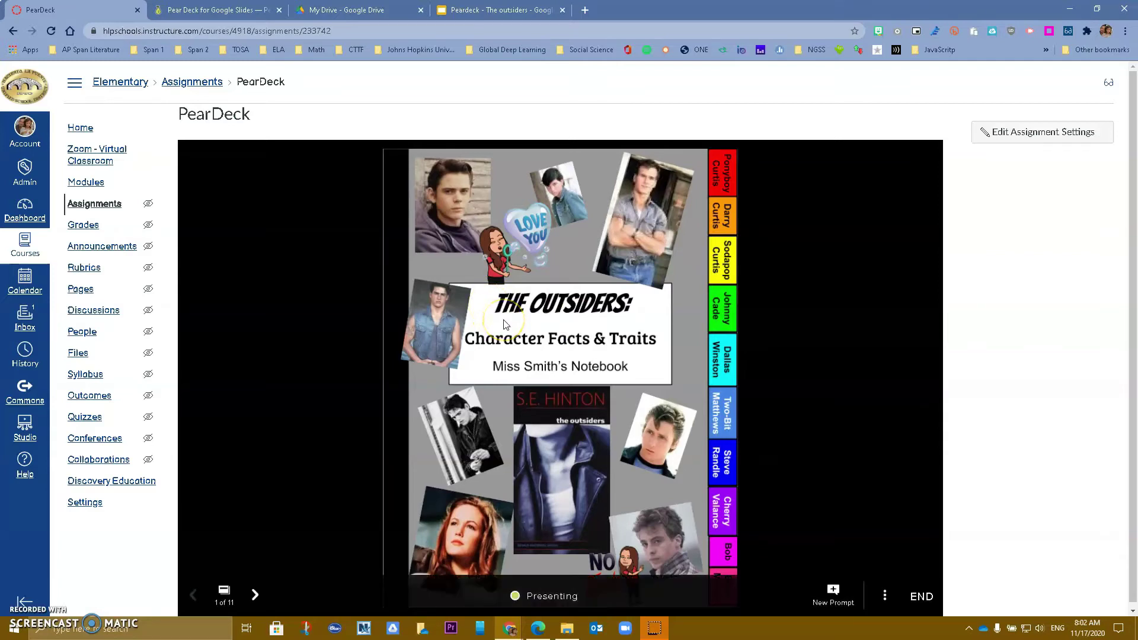
{"action": "left_click", "coordinate": [434, 352]}
{"action": "left_click", "coordinate": [255, 595]}
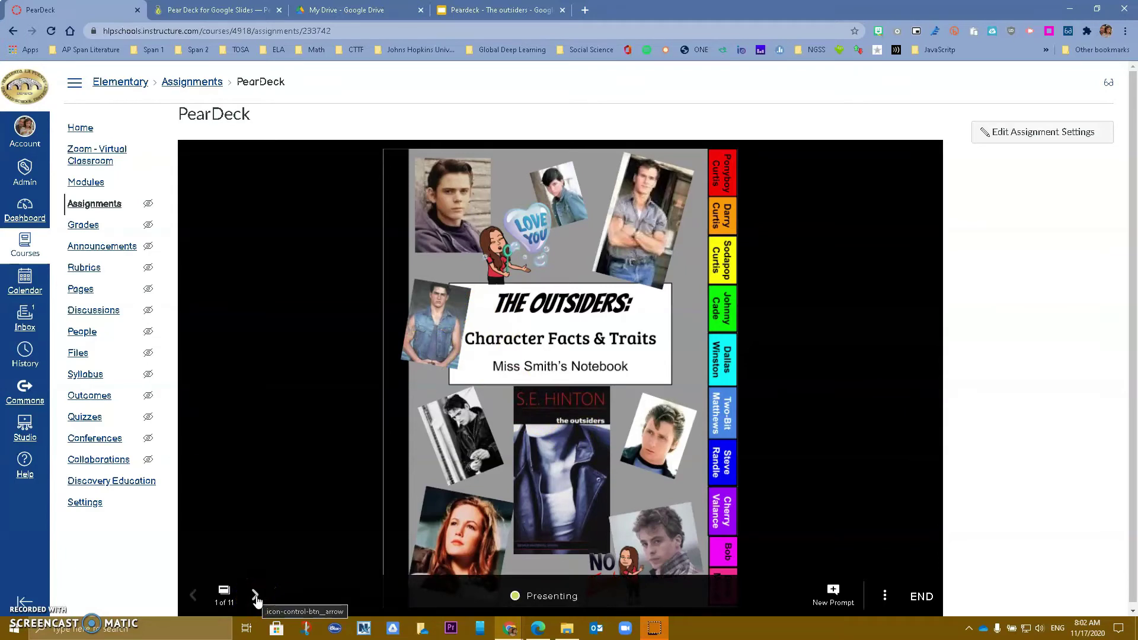
{"action": "left_click", "coordinate": [255, 596]}
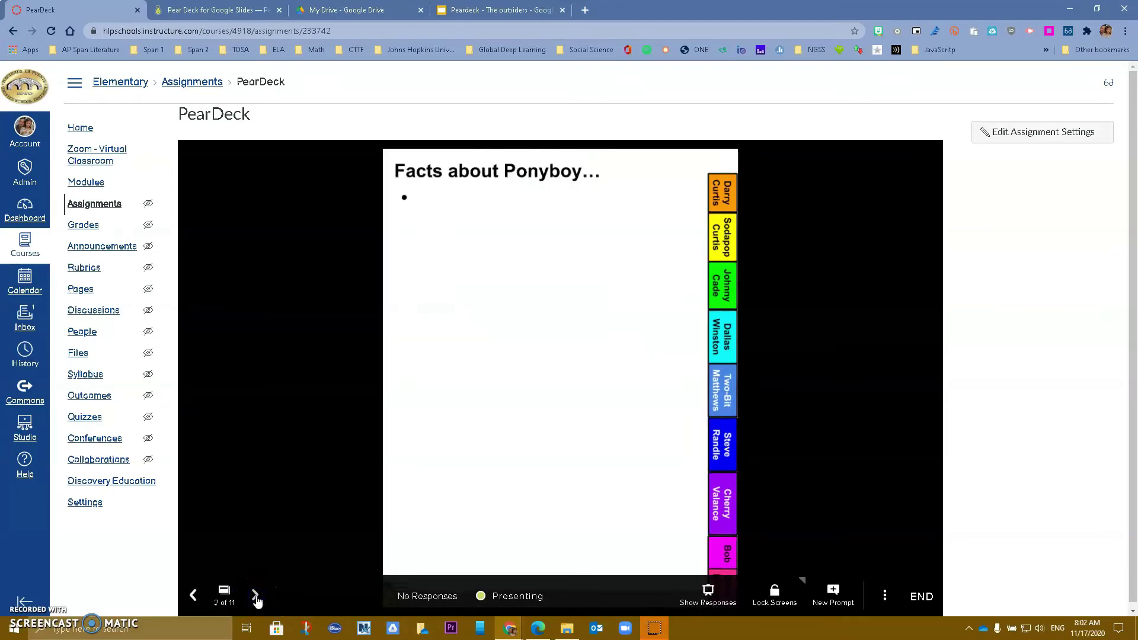
{"action": "left_click", "coordinate": [255, 595]}
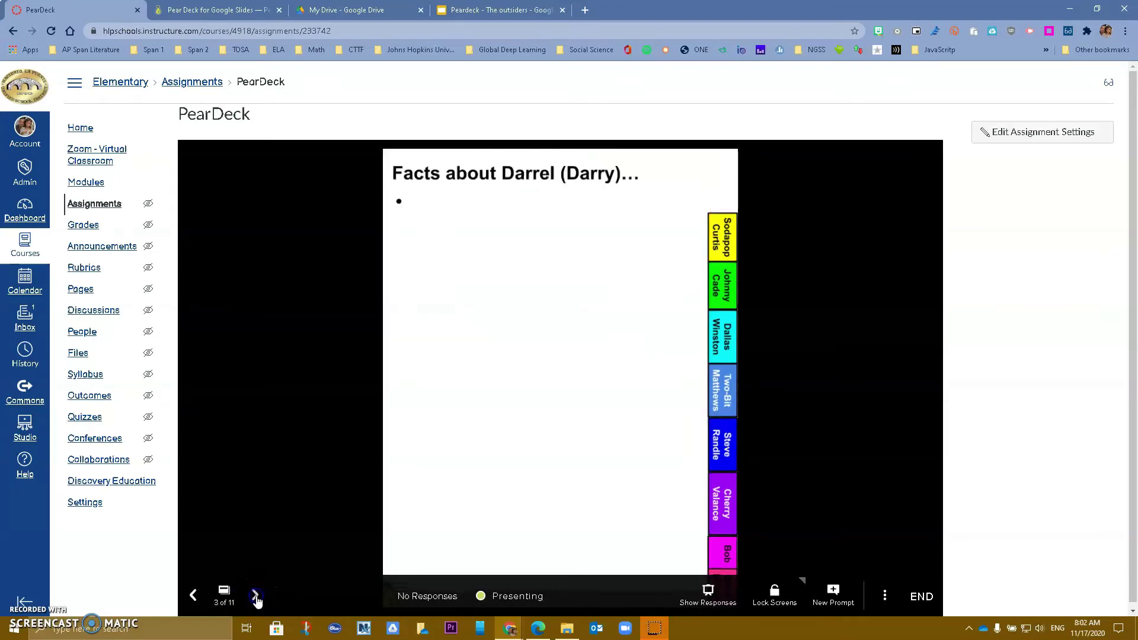
{"action": "left_click", "coordinate": [194, 596]}
{"action": "left_click", "coordinate": [195, 597]}
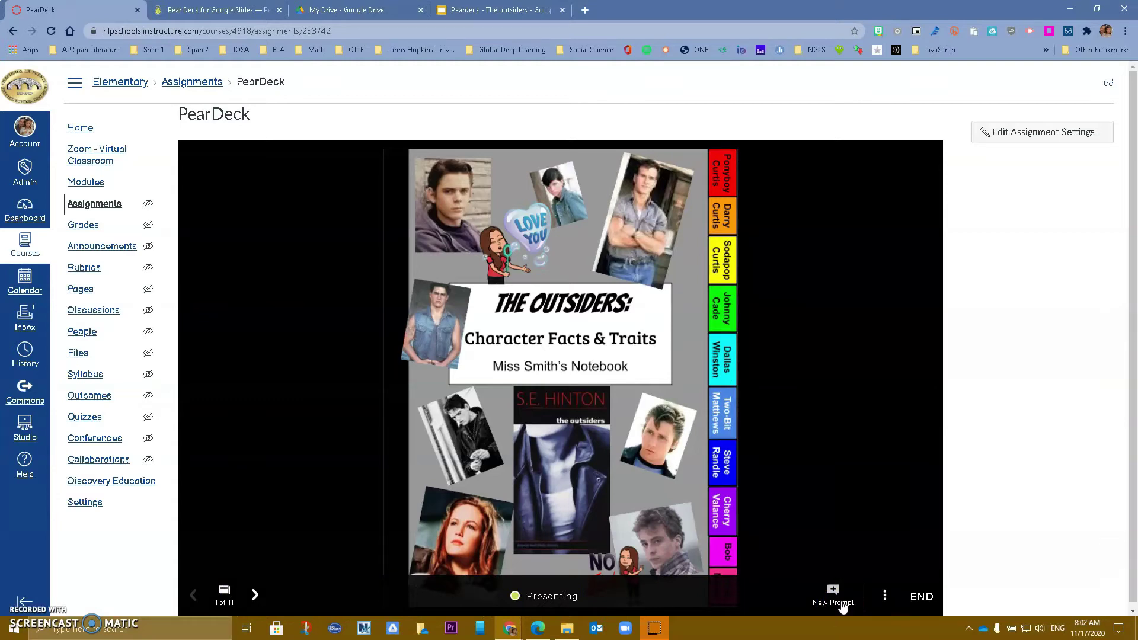
{"action": "left_click", "coordinate": [884, 597]}
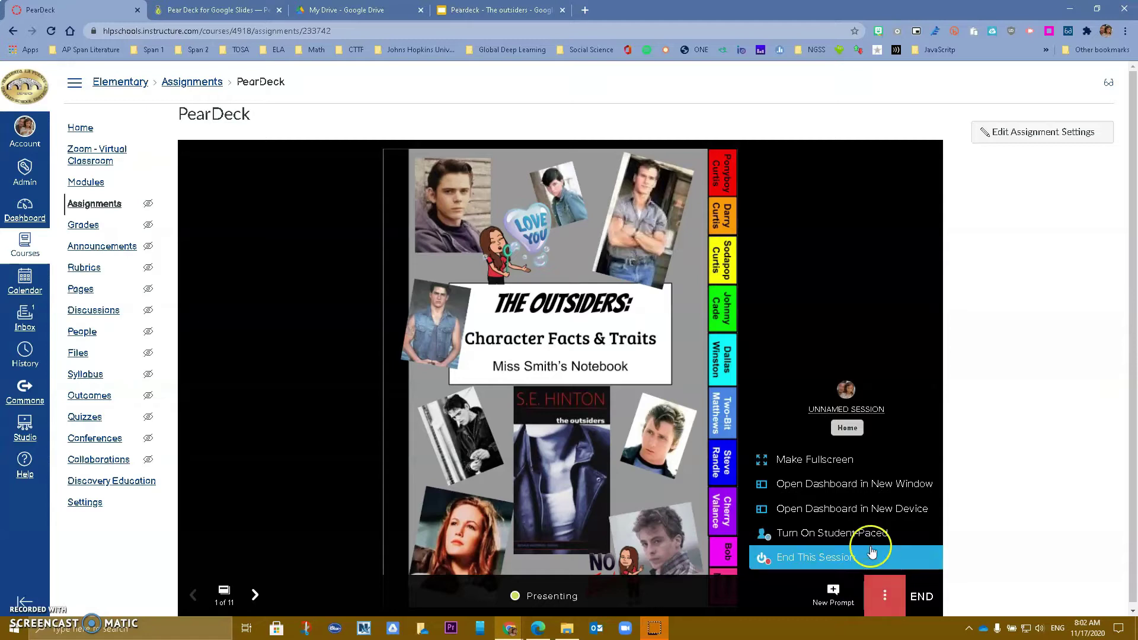
Open the teacher dashboard in a new window, then go to the Pear Deck for Google Slides tab
{"action": "left_click", "coordinate": [845, 487]}
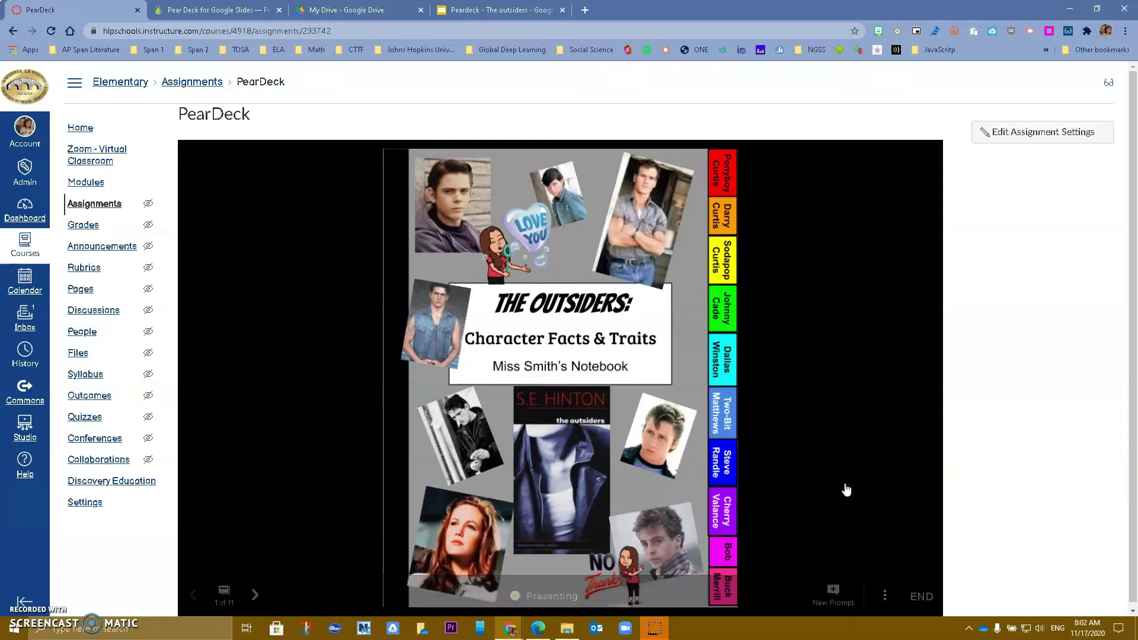
{"action": "left_click", "coordinate": [884, 594]}
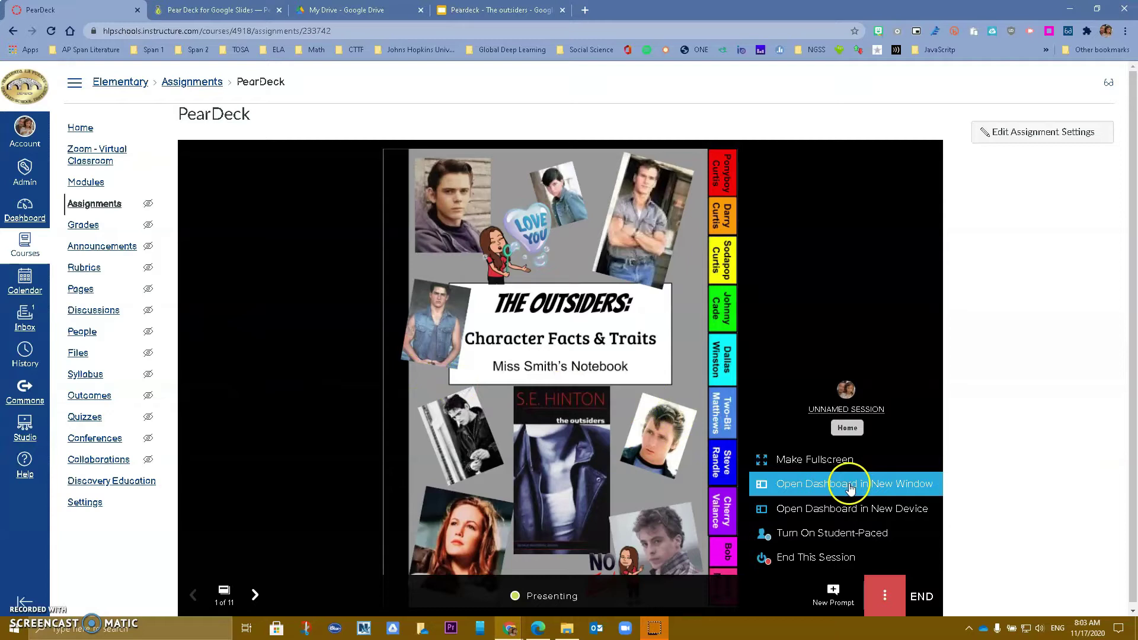
{"action": "left_click", "coordinate": [838, 537]}
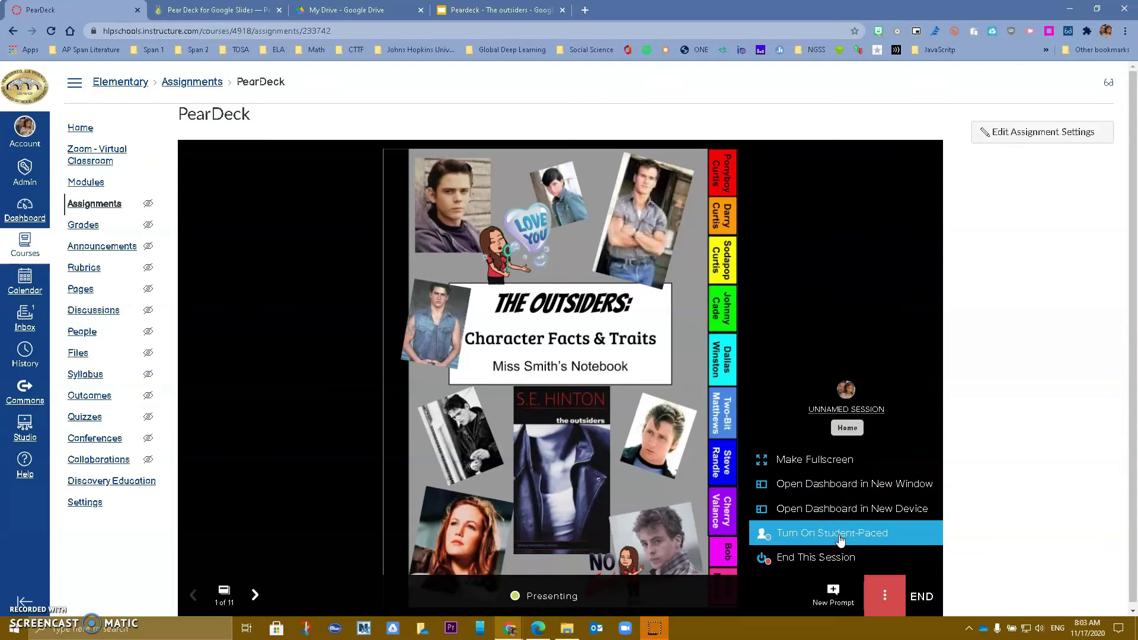
{"action": "left_click", "coordinate": [835, 543]}
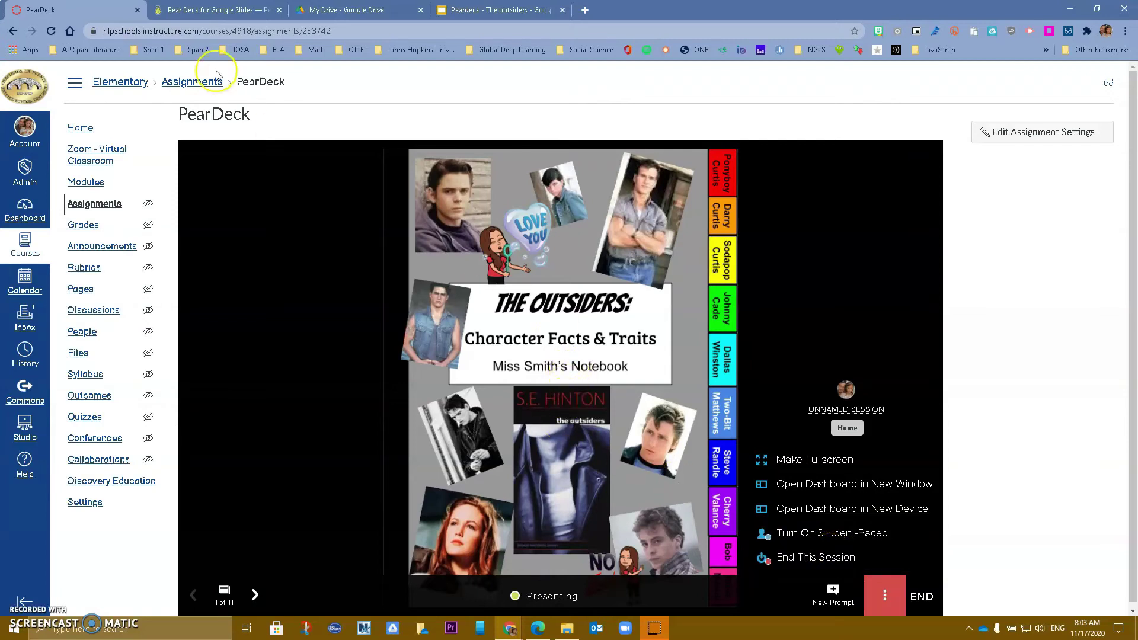
{"action": "left_click", "coordinate": [196, 10]}
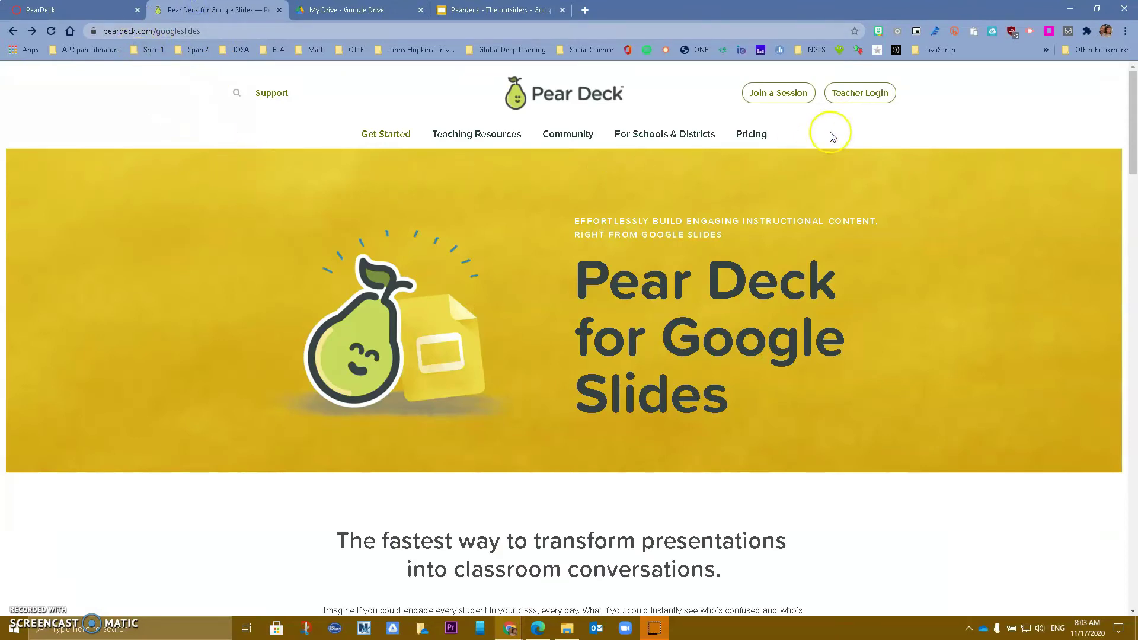
Sign in to Pear Deck as a teacher and view the actions for today's live session
{"action": "left_click", "coordinate": [865, 98]}
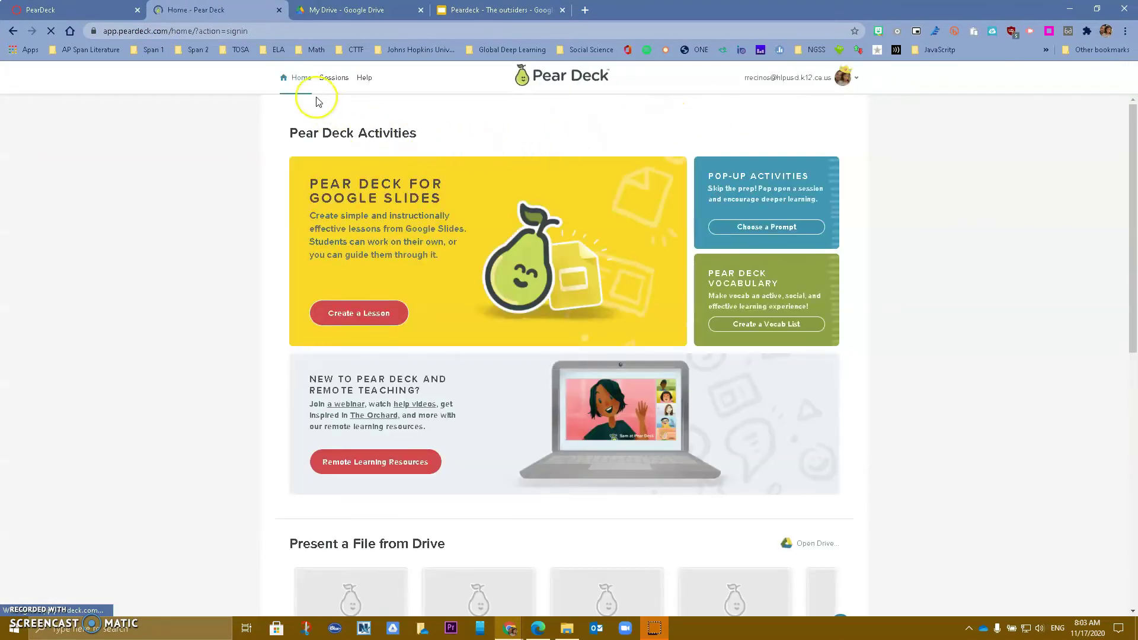
{"action": "left_click", "coordinate": [326, 82]}
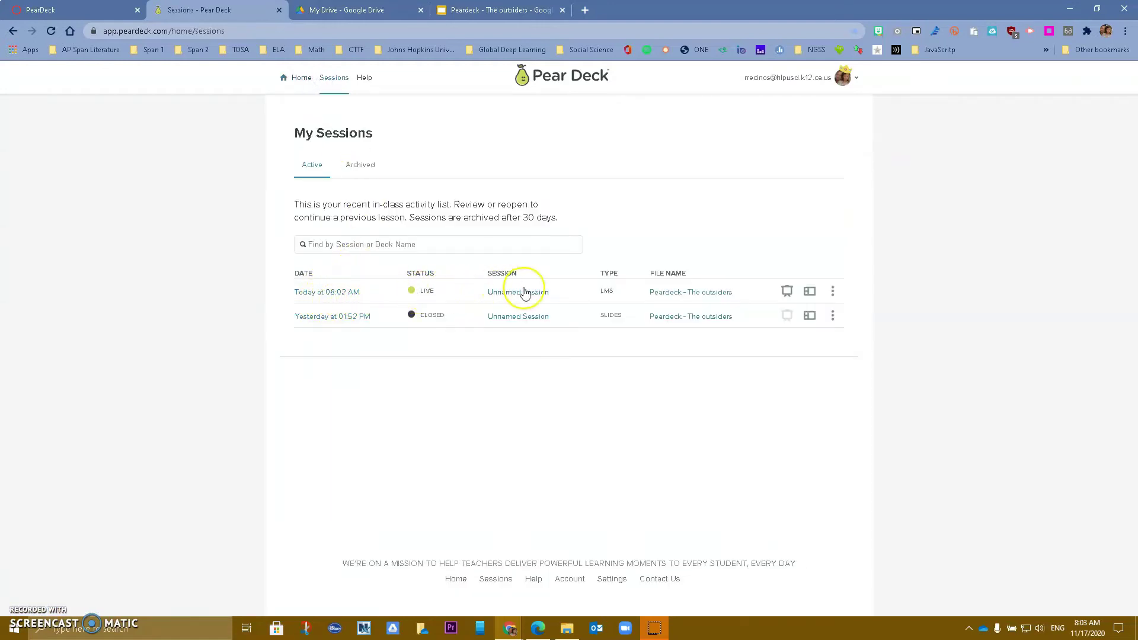
{"action": "left_click", "coordinate": [834, 294]}
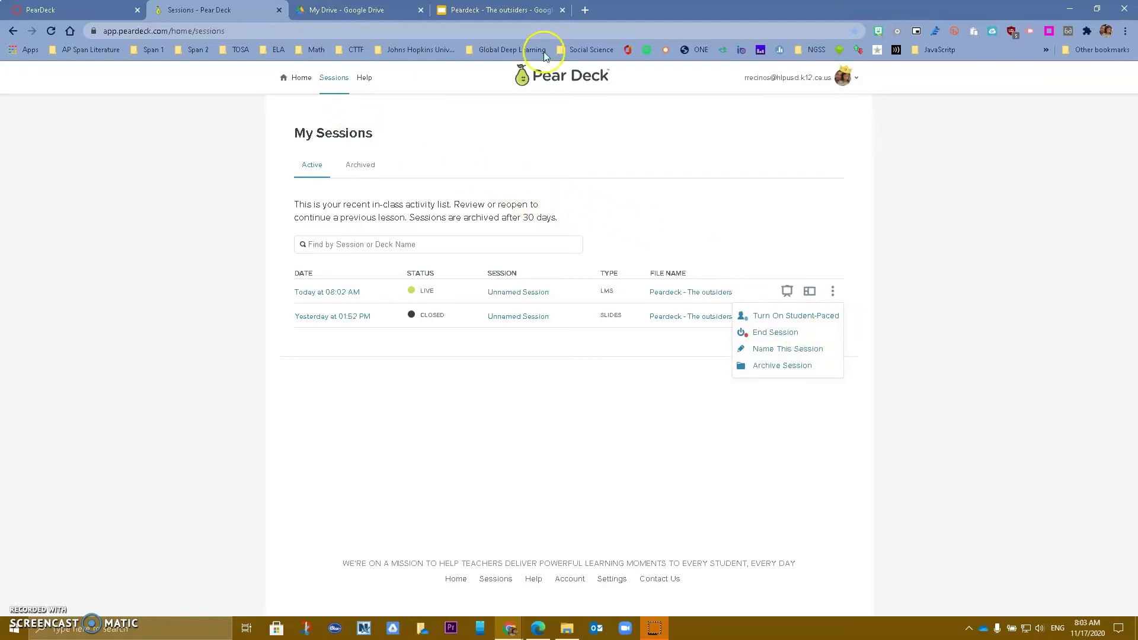
Open the Pear Deck My Account page and its Settings tab
{"action": "left_click", "coordinate": [842, 79]}
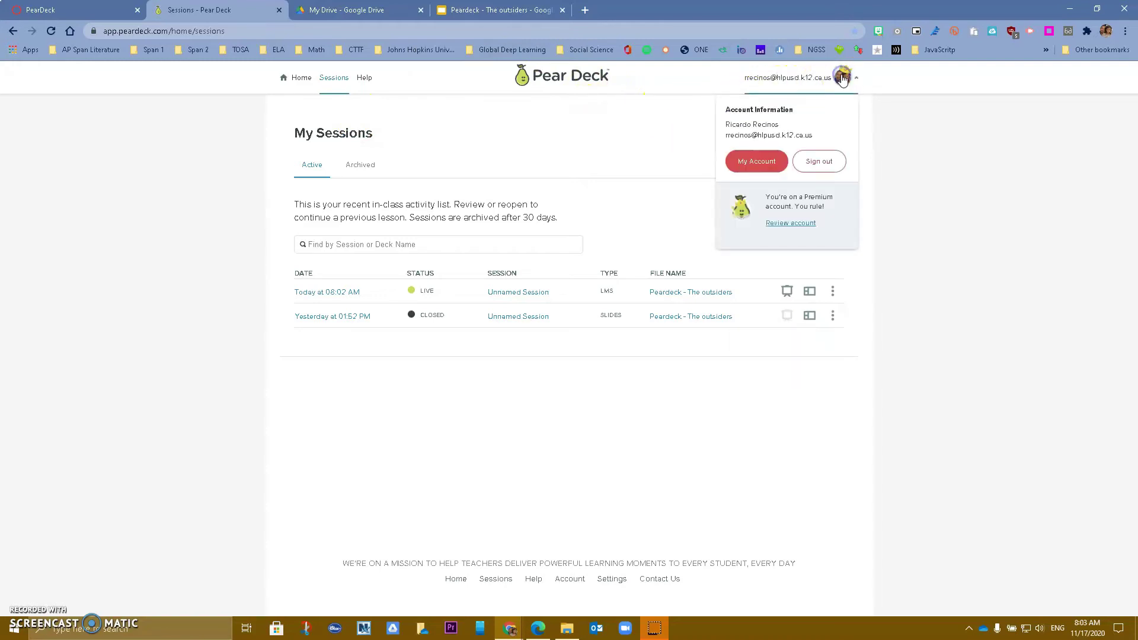
{"action": "left_click", "coordinate": [759, 160]}
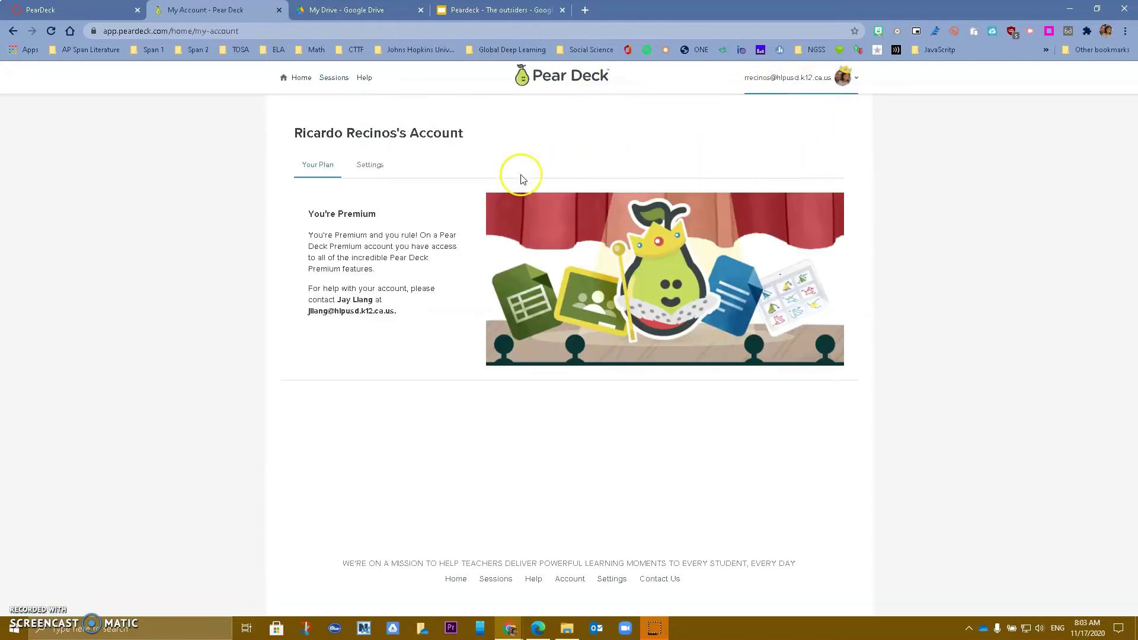
{"action": "left_click", "coordinate": [369, 166]}
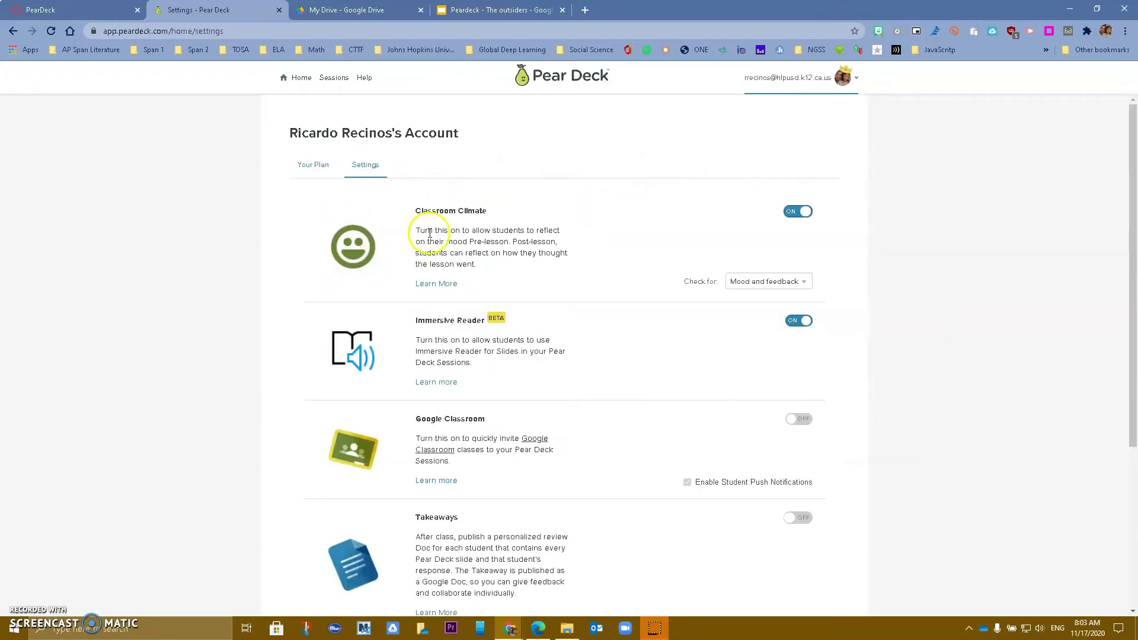
{"action": "left_click", "coordinate": [796, 218]}
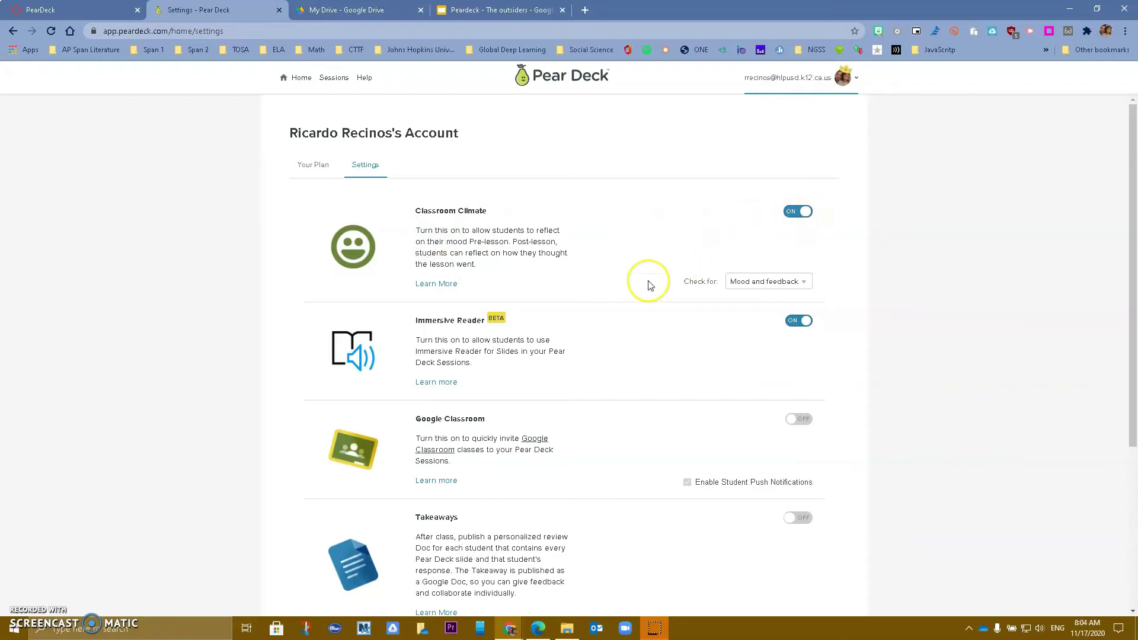
{"action": "left_click", "coordinate": [810, 314]}
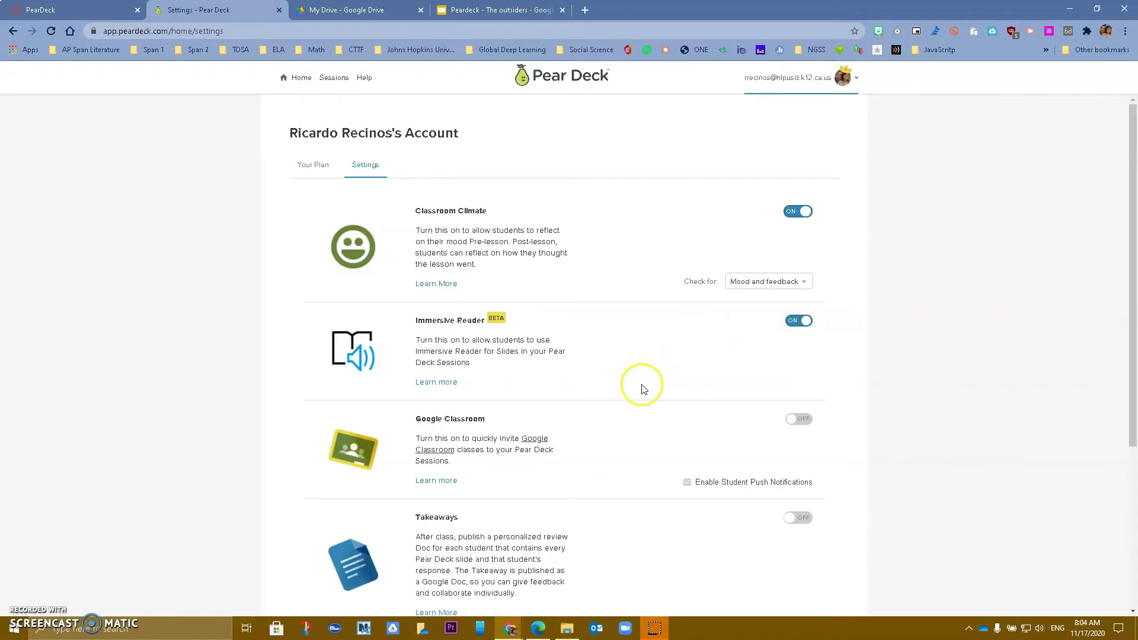
{"action": "scroll", "coordinate": [548, 446], "scroll_direction": "down", "scroll_amount": 3}
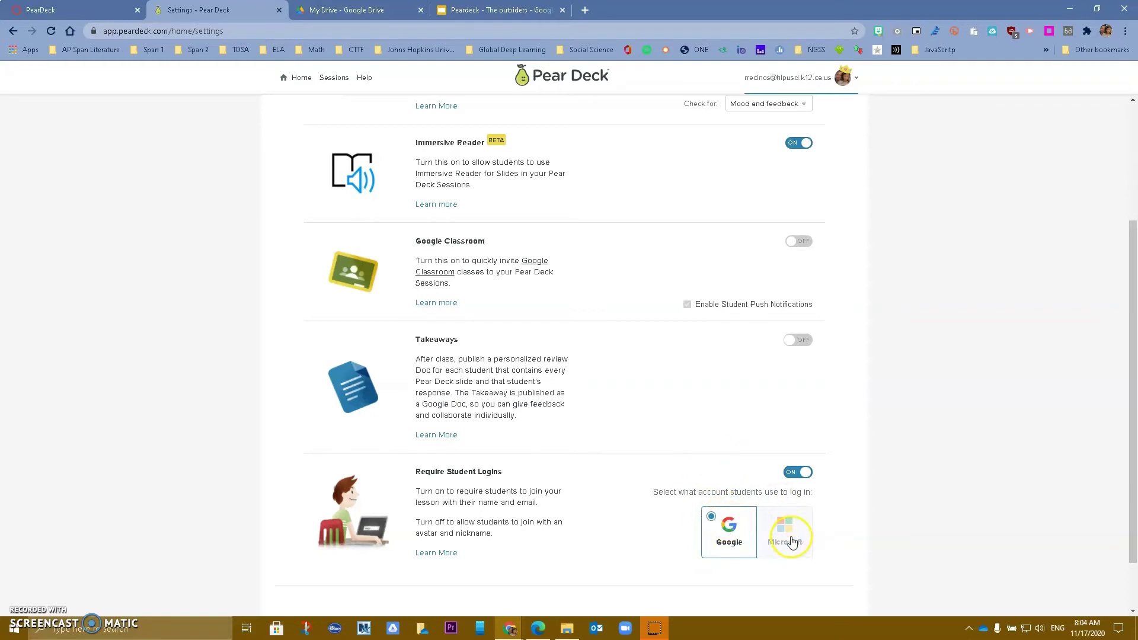
Answer the mood check-in with the green smiley as the student, then advance to slide 2
{"action": "left_click", "coordinate": [71, 10]}
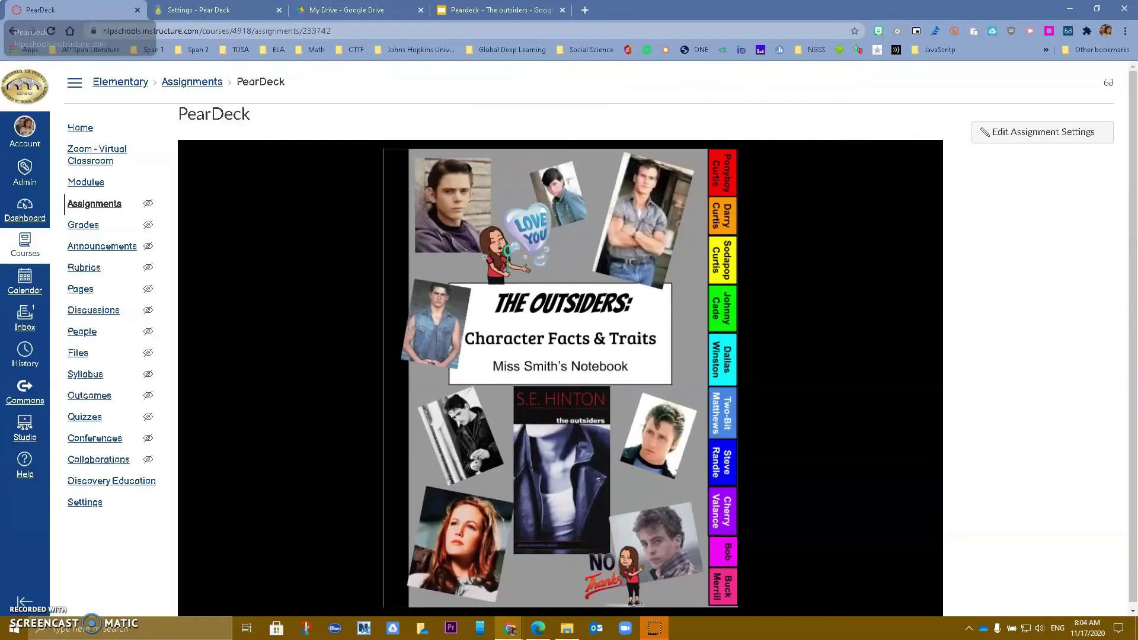
{"action": "mouse_move", "coordinate": [376, 421]}
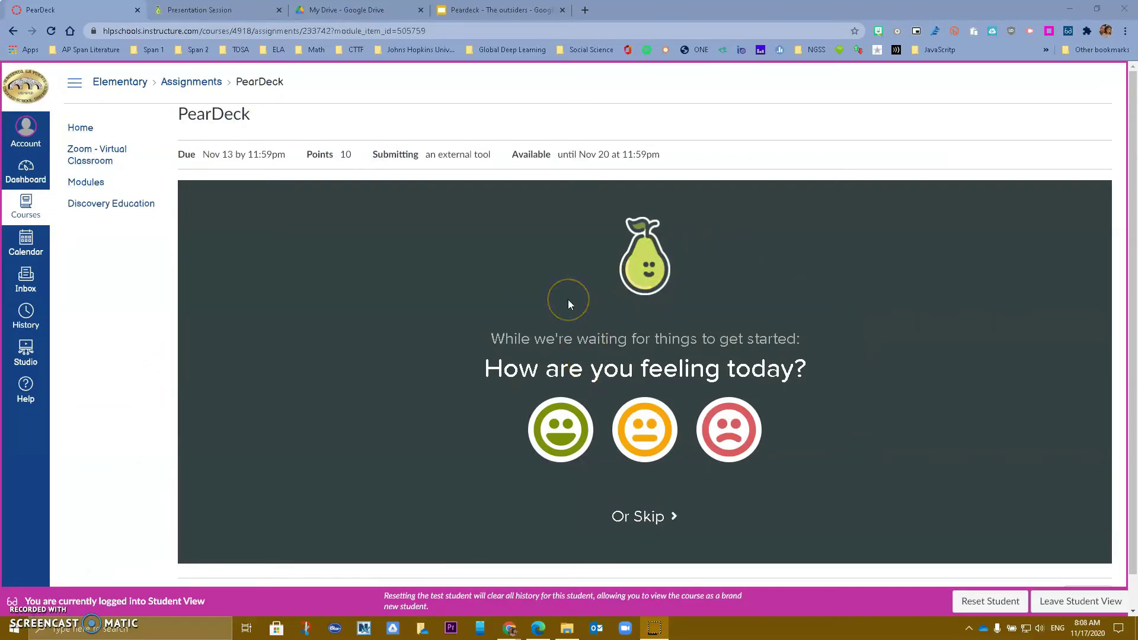
{"action": "left_click", "coordinate": [199, 9]}
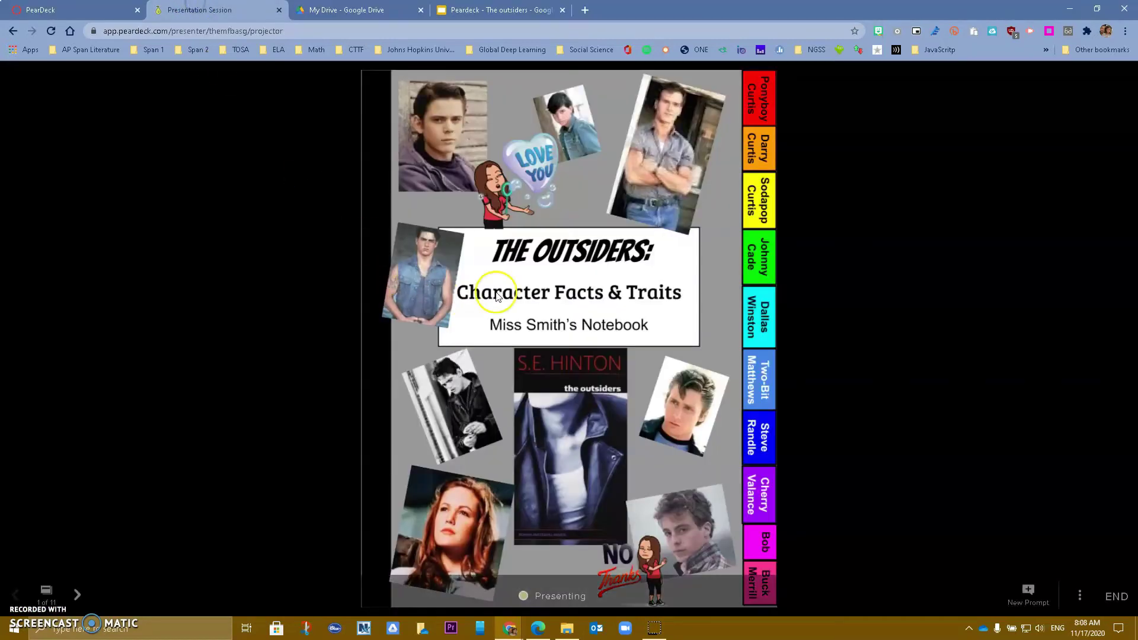
{"action": "left_click", "coordinate": [86, 7]}
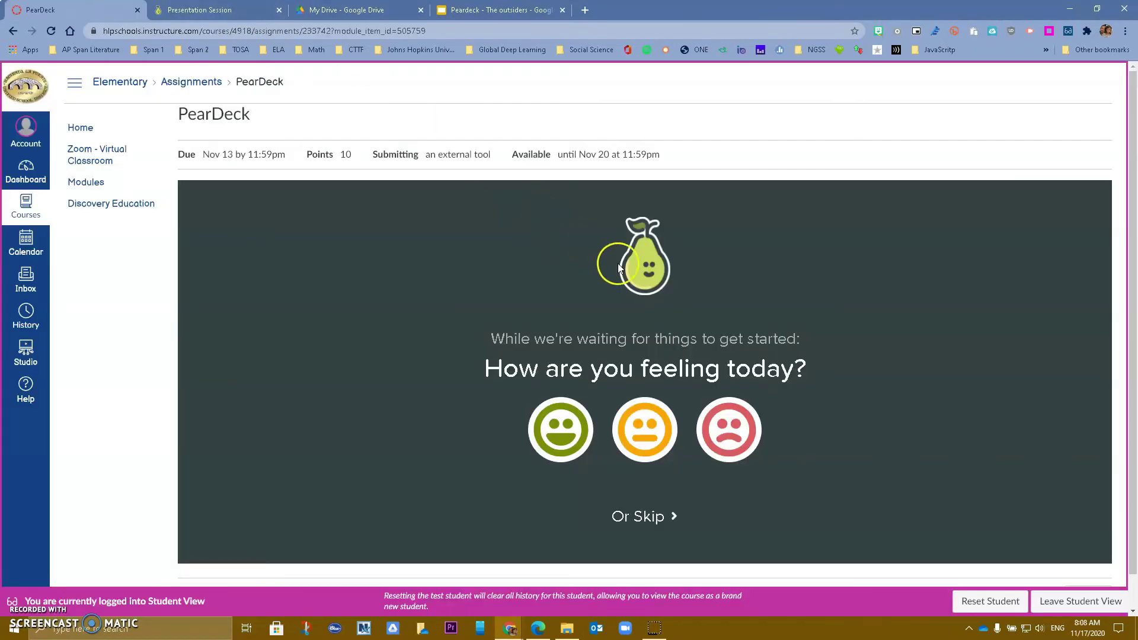
{"action": "left_click", "coordinate": [560, 429]}
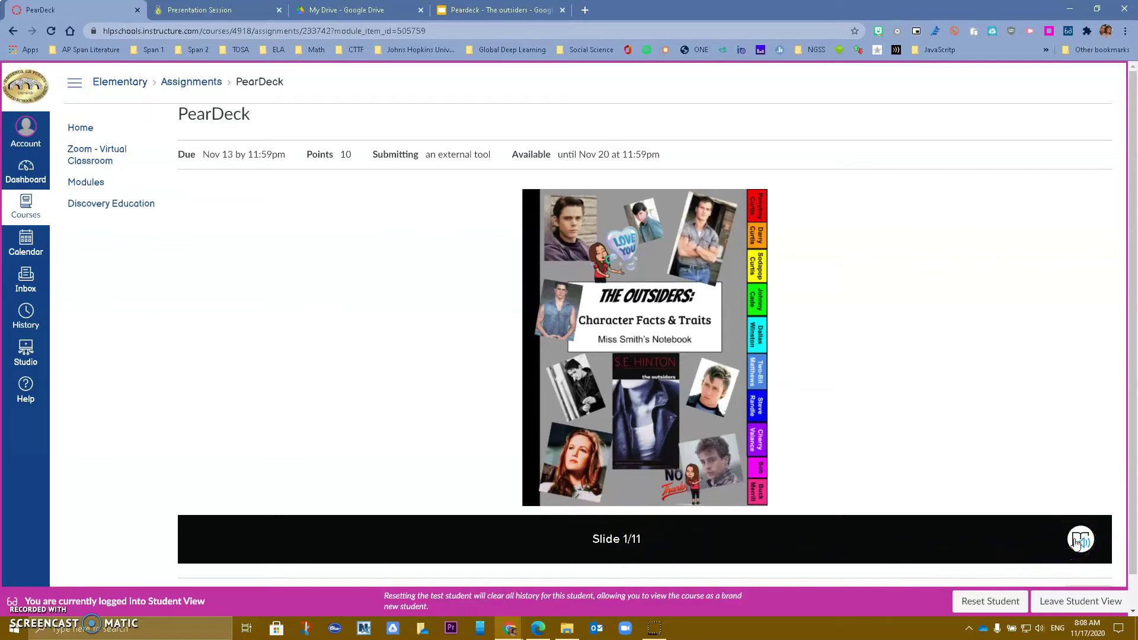
{"action": "left_click", "coordinate": [184, 10]}
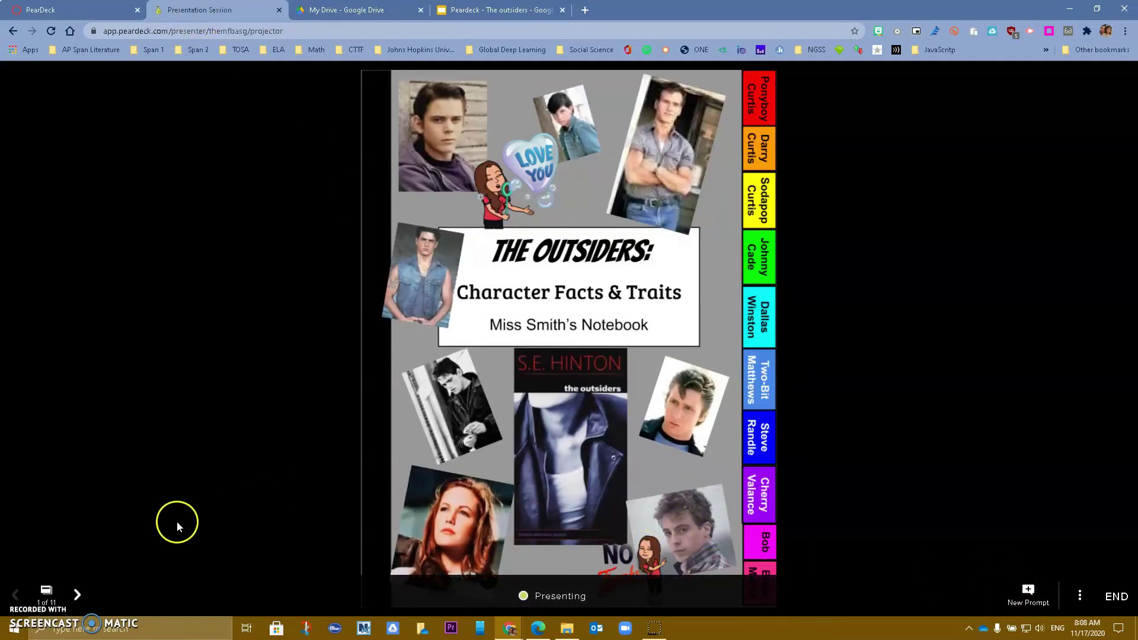
{"action": "left_click", "coordinate": [79, 592]}
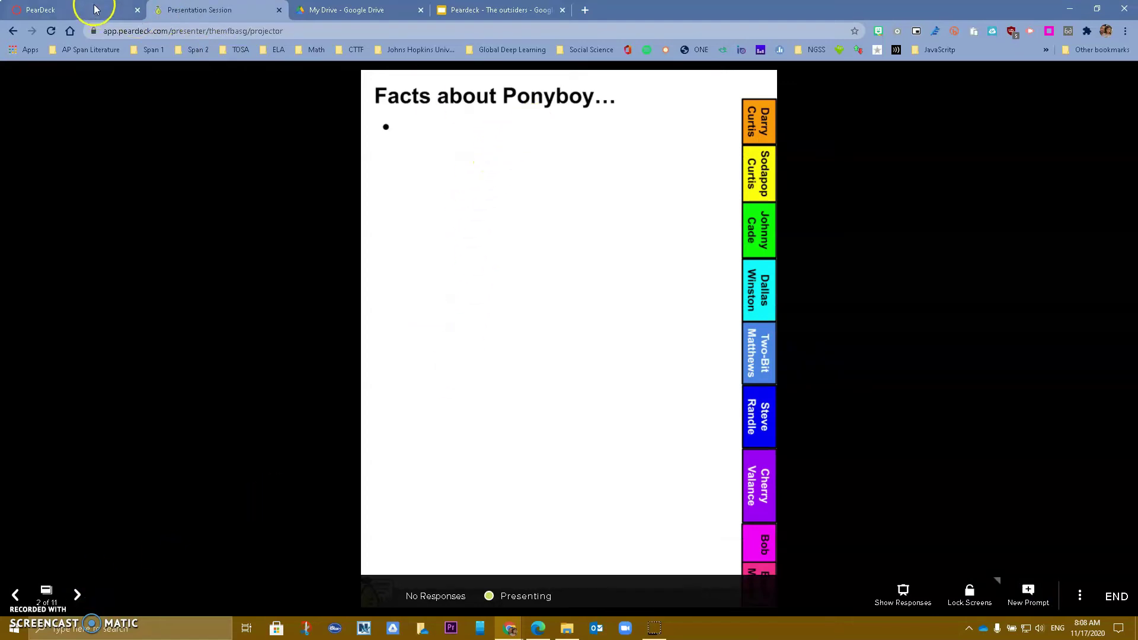
As the test student, answer the Ponyboy slide with "He is ."
{"action": "left_click", "coordinate": [71, 9]}
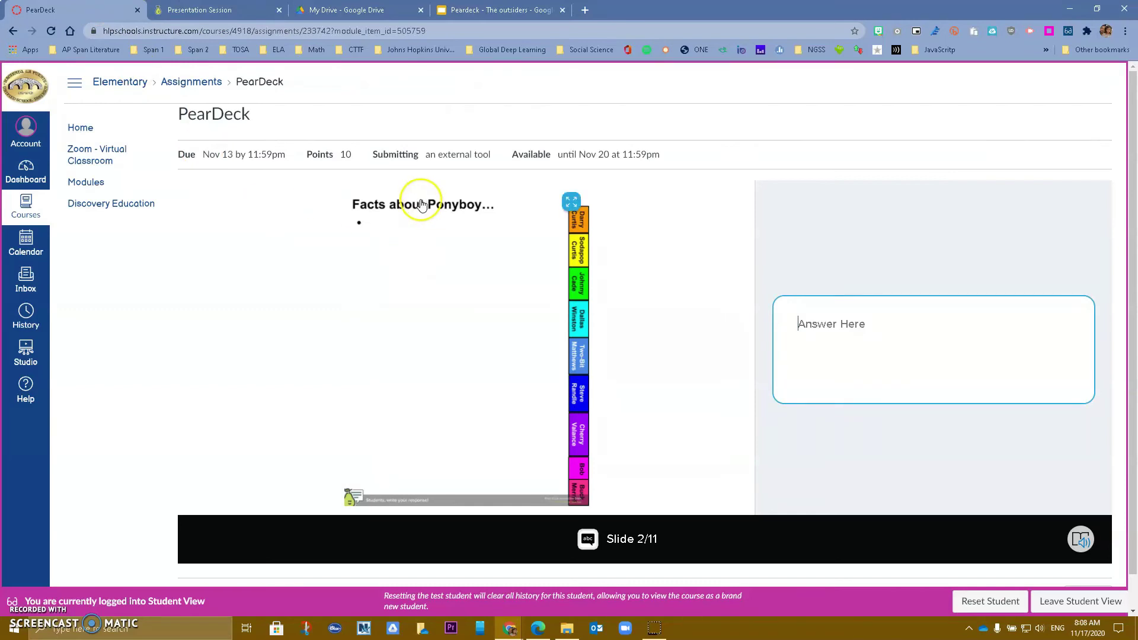
{"action": "left_click", "coordinate": [825, 321]}
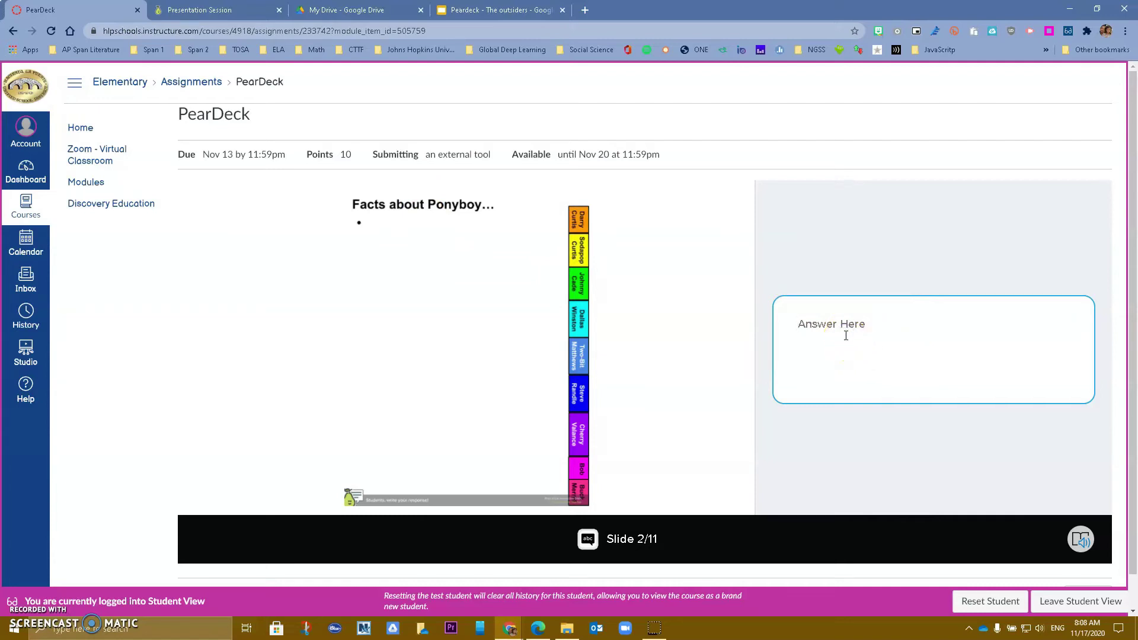
{"action": "type", "text": "He is ......"}
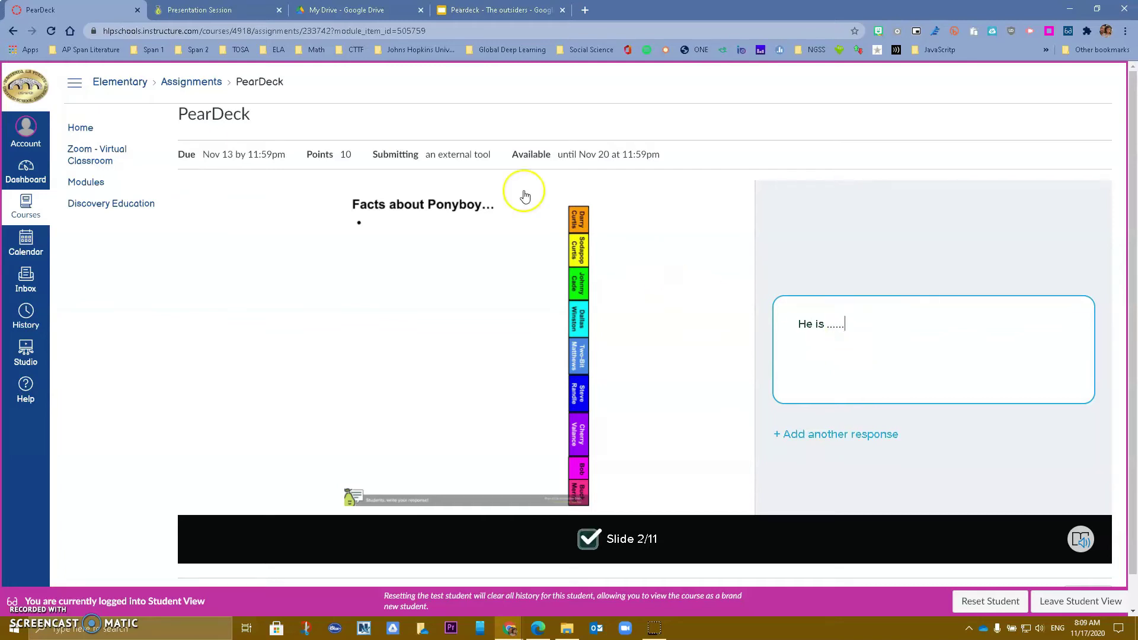
In presenter view, show then hide responses and advance to slide 3 about Darry
{"action": "left_click", "coordinate": [270, 10]}
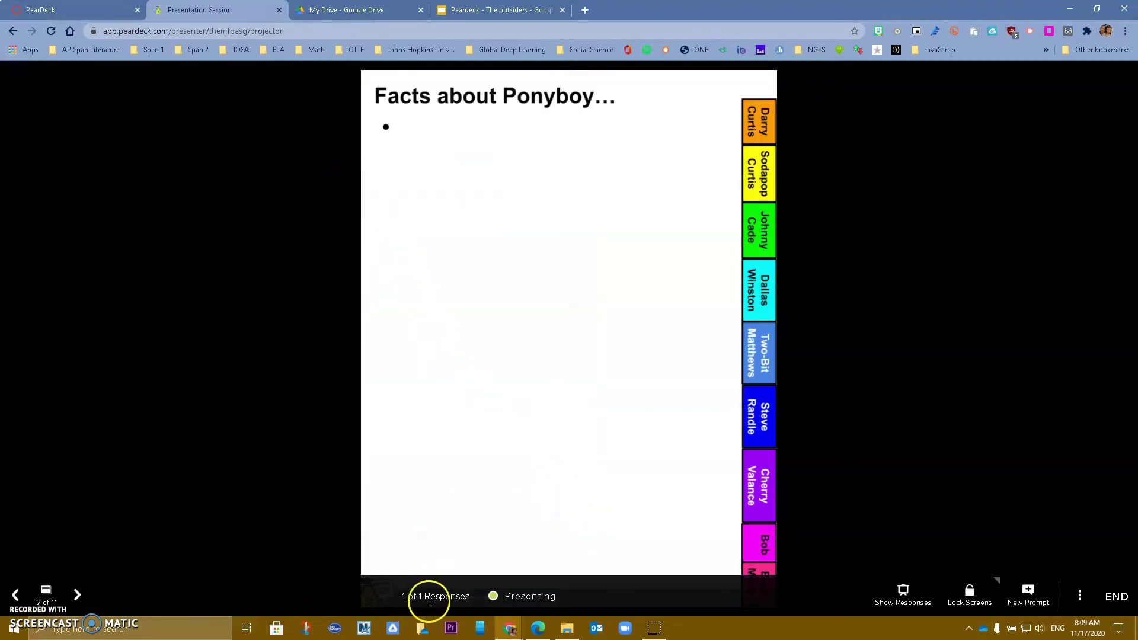
{"action": "left_click", "coordinate": [907, 593]}
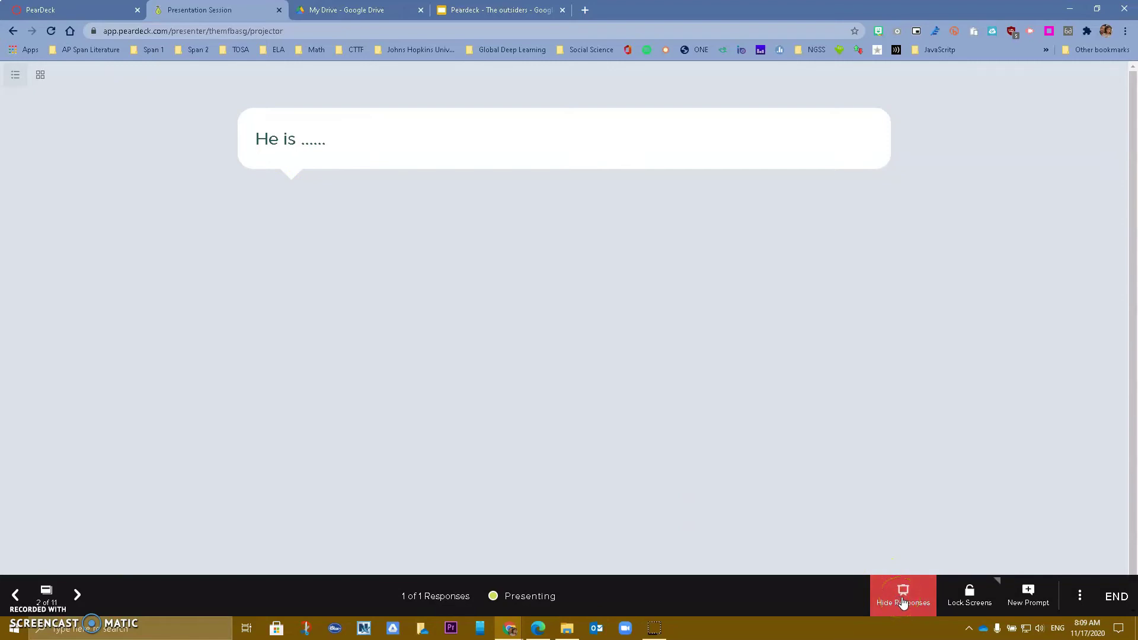
{"action": "left_click", "coordinate": [903, 600]}
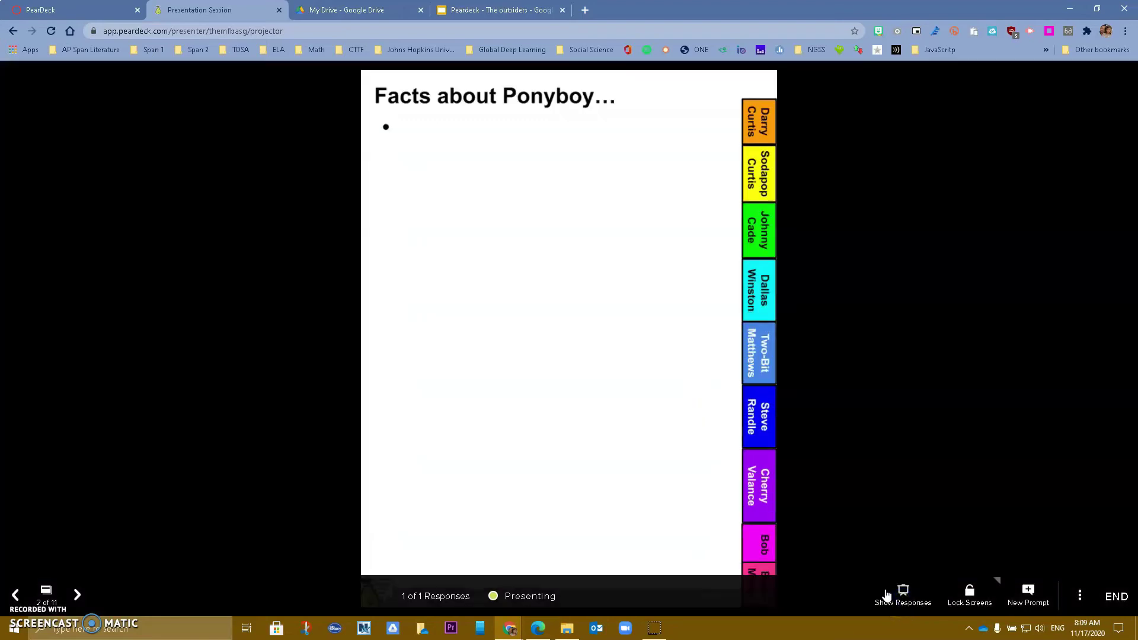
{"action": "left_click", "coordinate": [77, 595]}
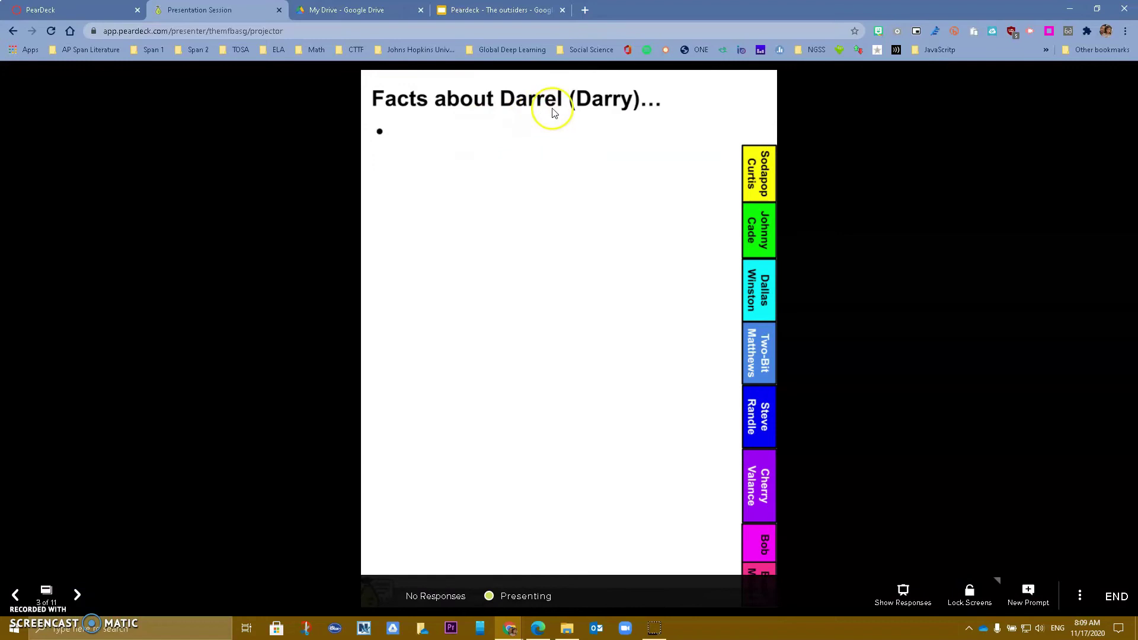
As the test student, type a test answer on the Darry slide
{"action": "left_click", "coordinate": [42, 11]}
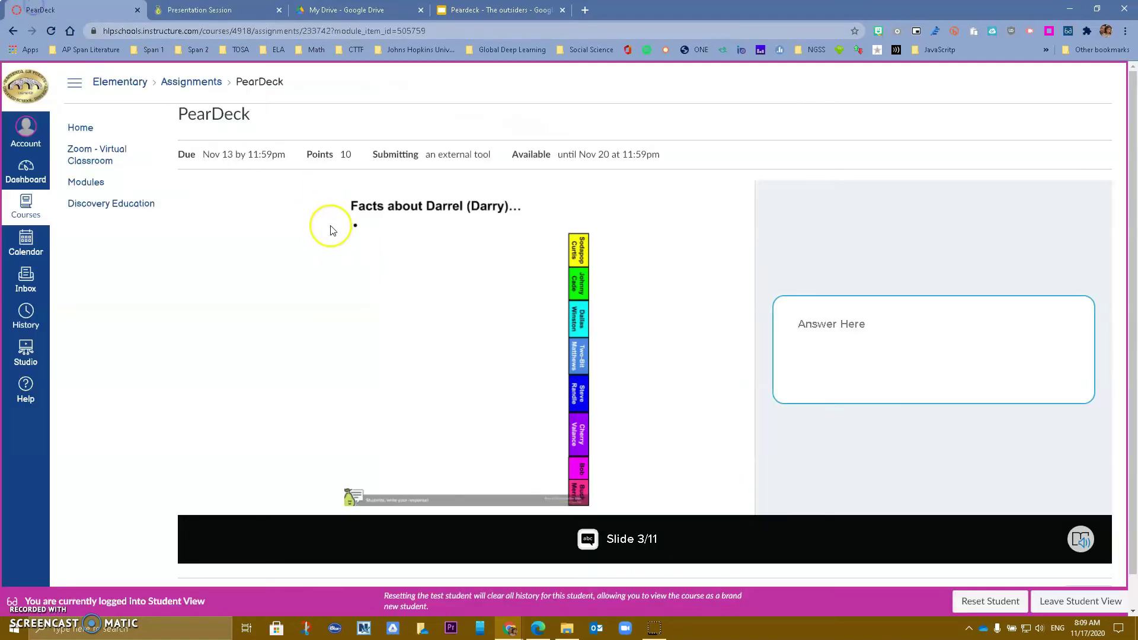
{"action": "left_click", "coordinate": [845, 325]}
{"action": "type", "text": "jdfladjsf;dsjfk;aljfsdl;jk"}
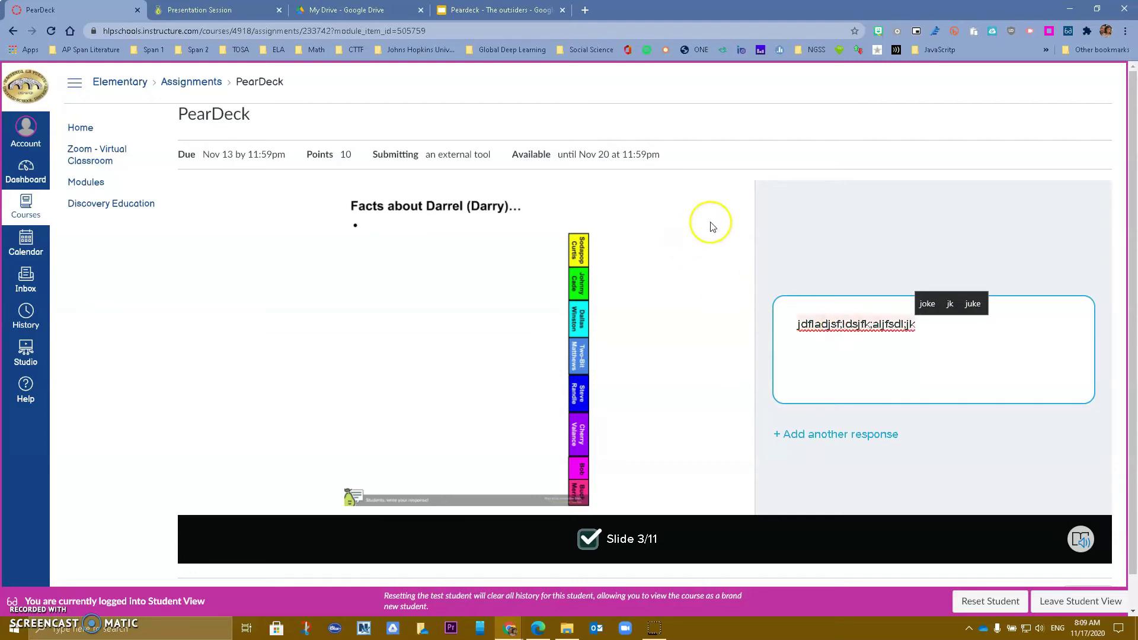
In presenter view, show the single Darry slide response, then hide responses
{"action": "left_click", "coordinate": [203, 7]}
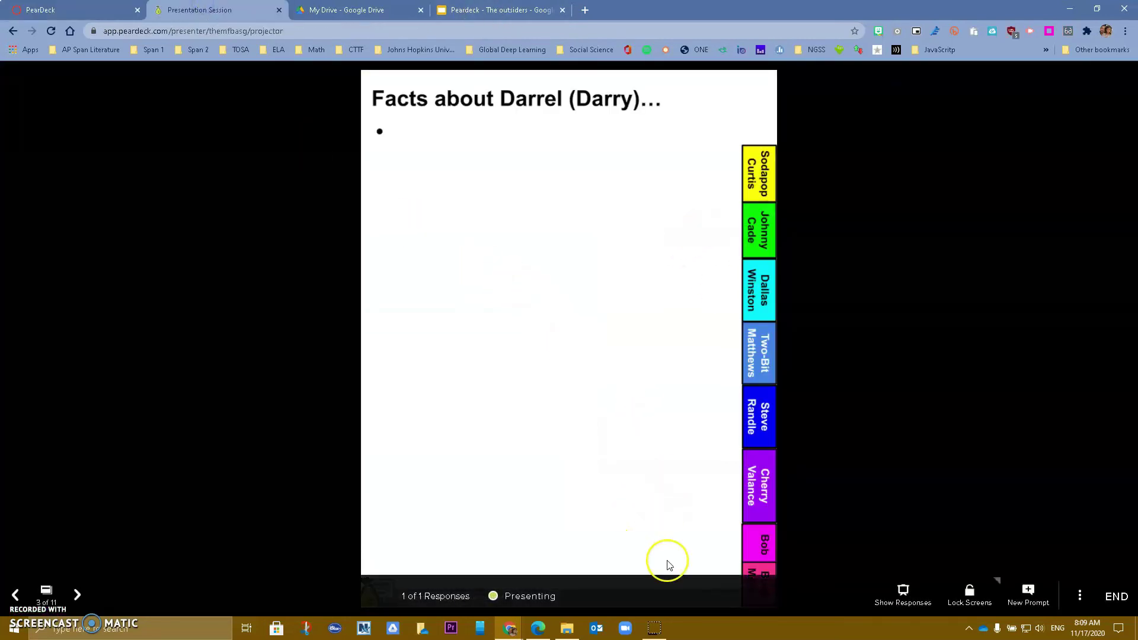
{"action": "left_click", "coordinate": [911, 602]}
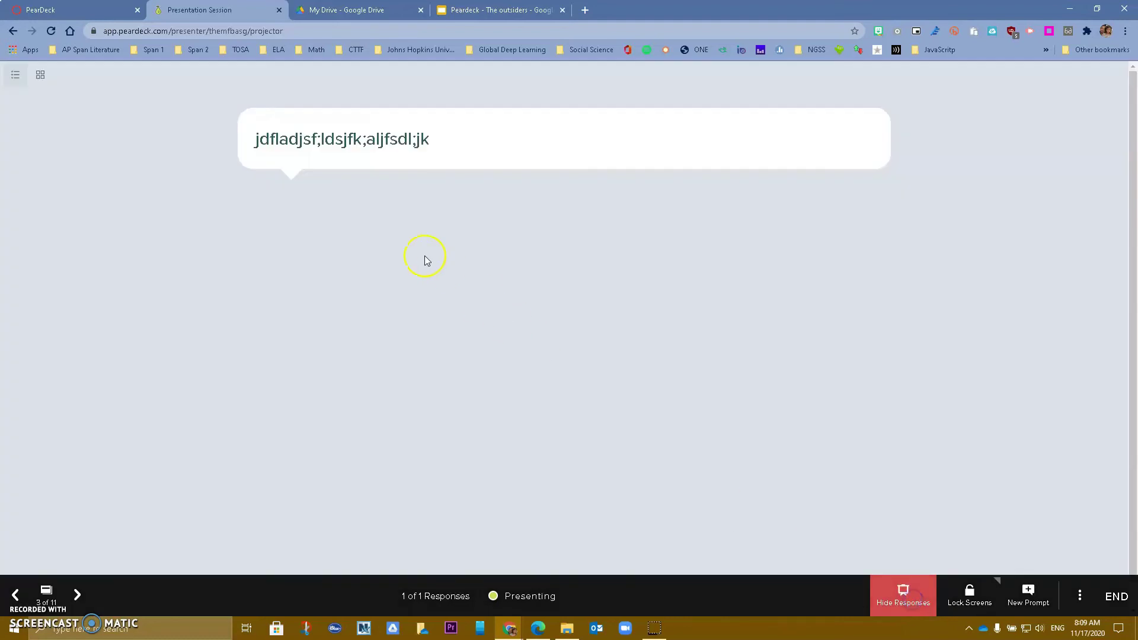
{"action": "left_click", "coordinate": [97, 8]}
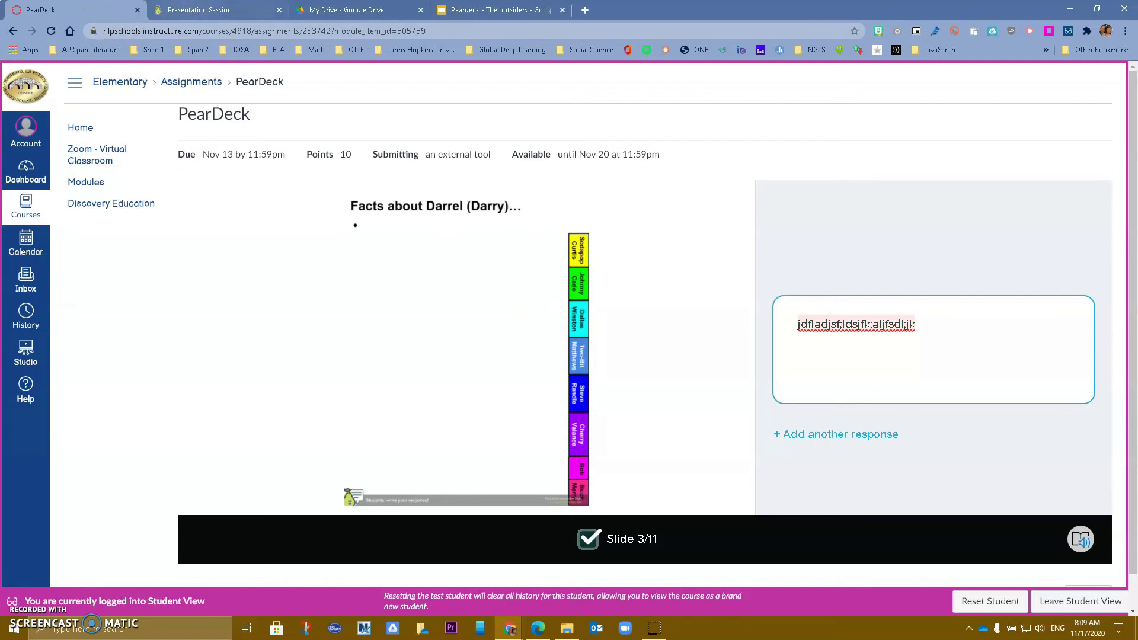
{"action": "left_click", "coordinate": [213, 10]}
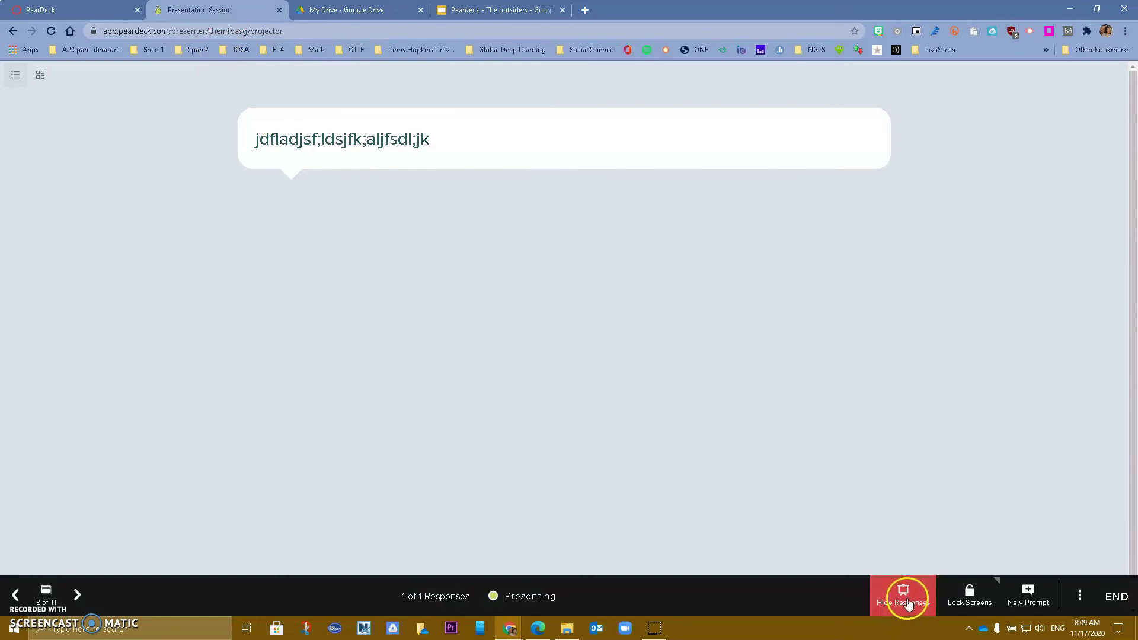
{"action": "left_click", "coordinate": [905, 598]}
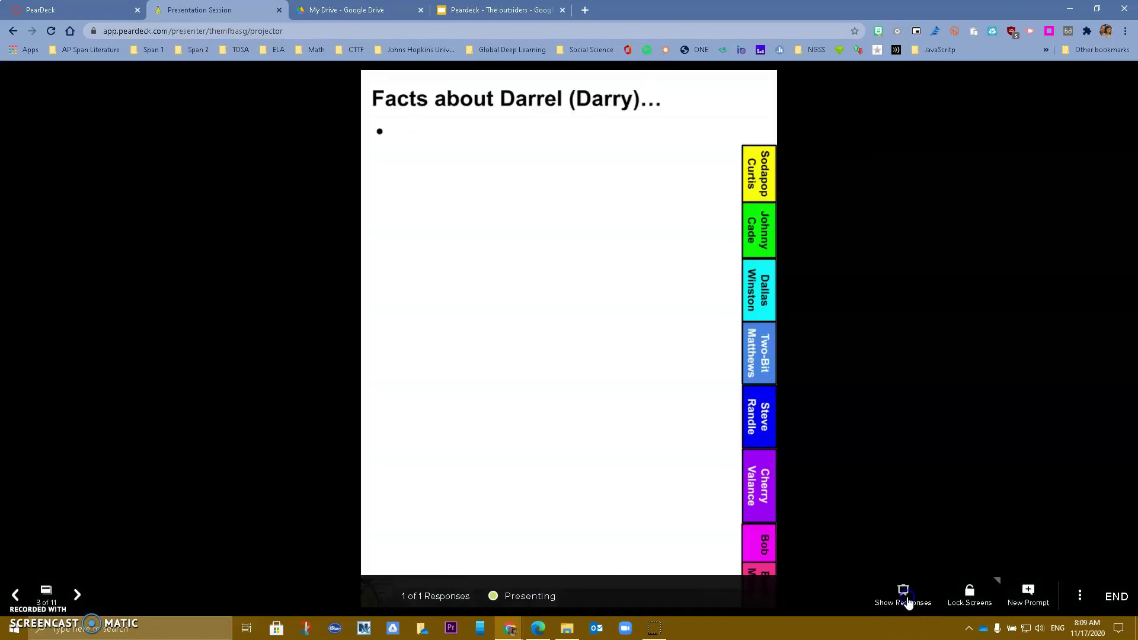
Turn on Student-Paced mode for the session, then go back to the student's slide 3/11
{"action": "left_click", "coordinate": [1078, 598]}
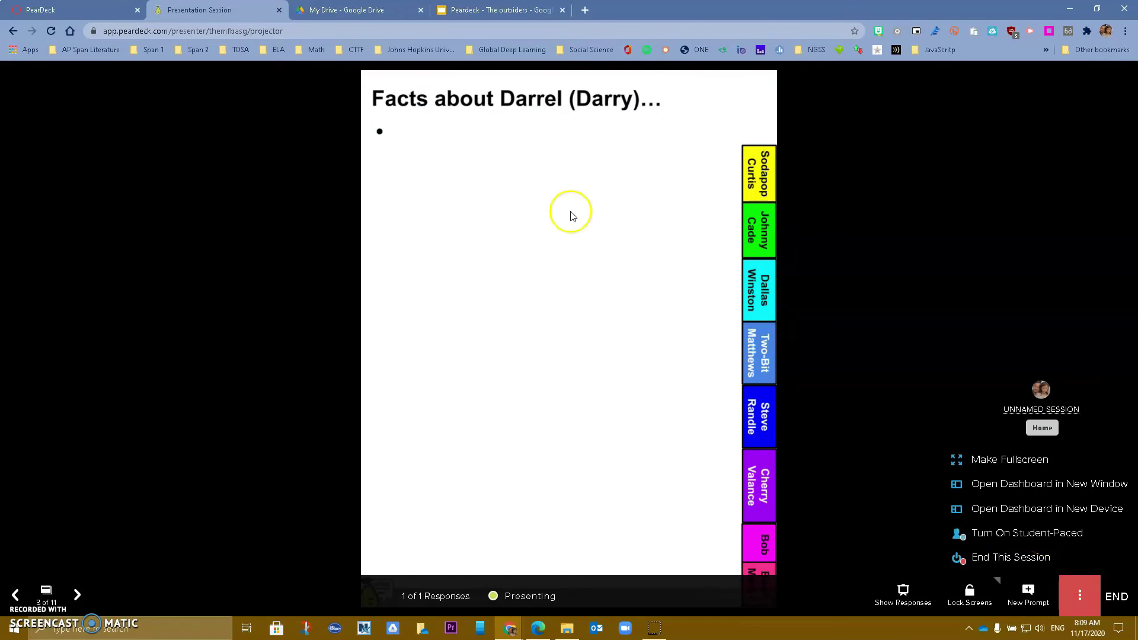
{"action": "left_click", "coordinate": [102, 9]}
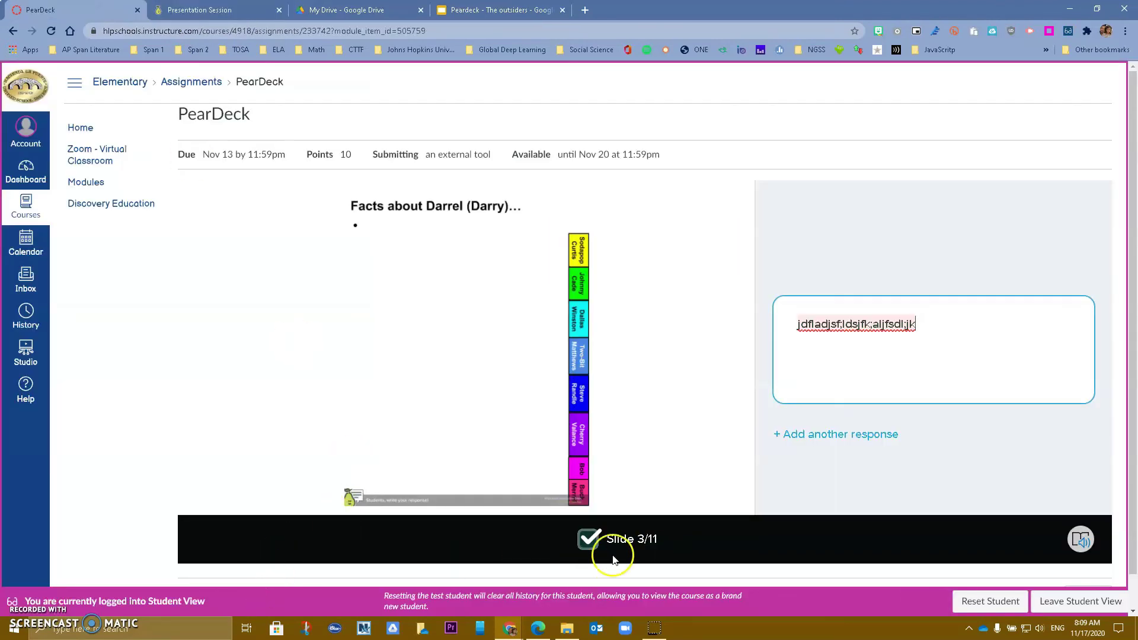
{"action": "left_click", "coordinate": [200, 10]}
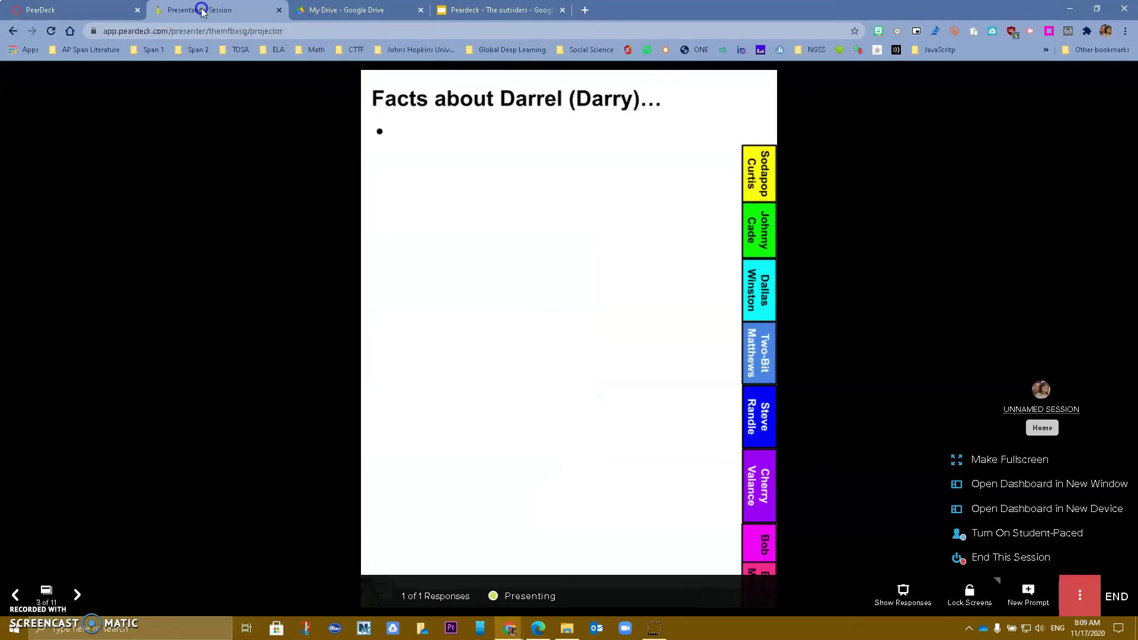
{"action": "left_click", "coordinate": [1082, 536]}
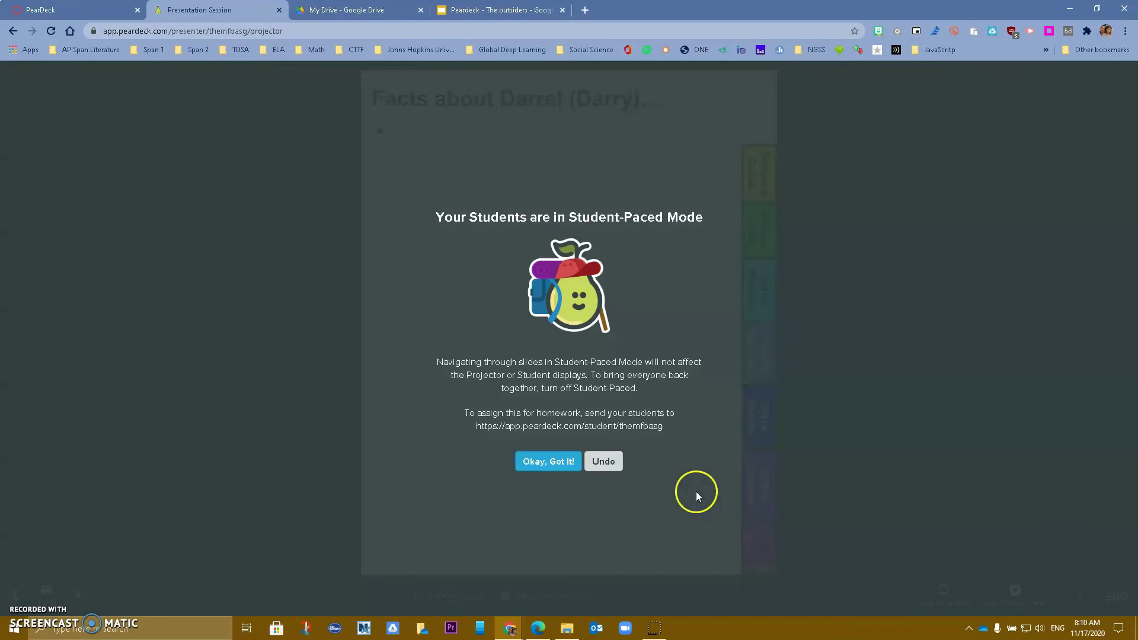
{"action": "left_click", "coordinate": [546, 465]}
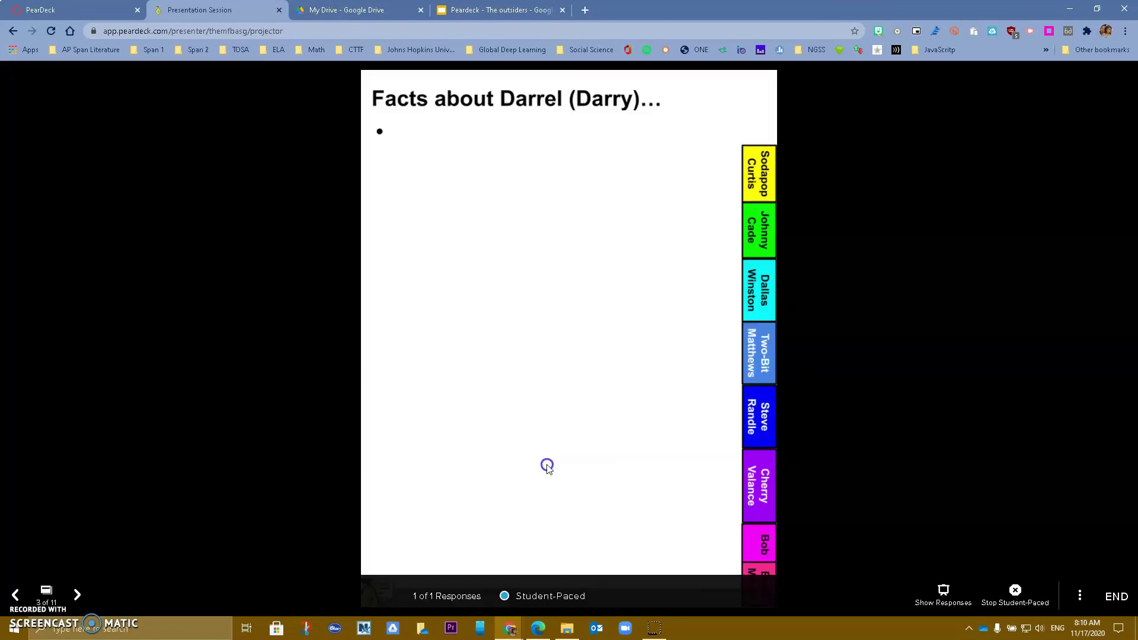
{"action": "left_click", "coordinate": [27, 7]}
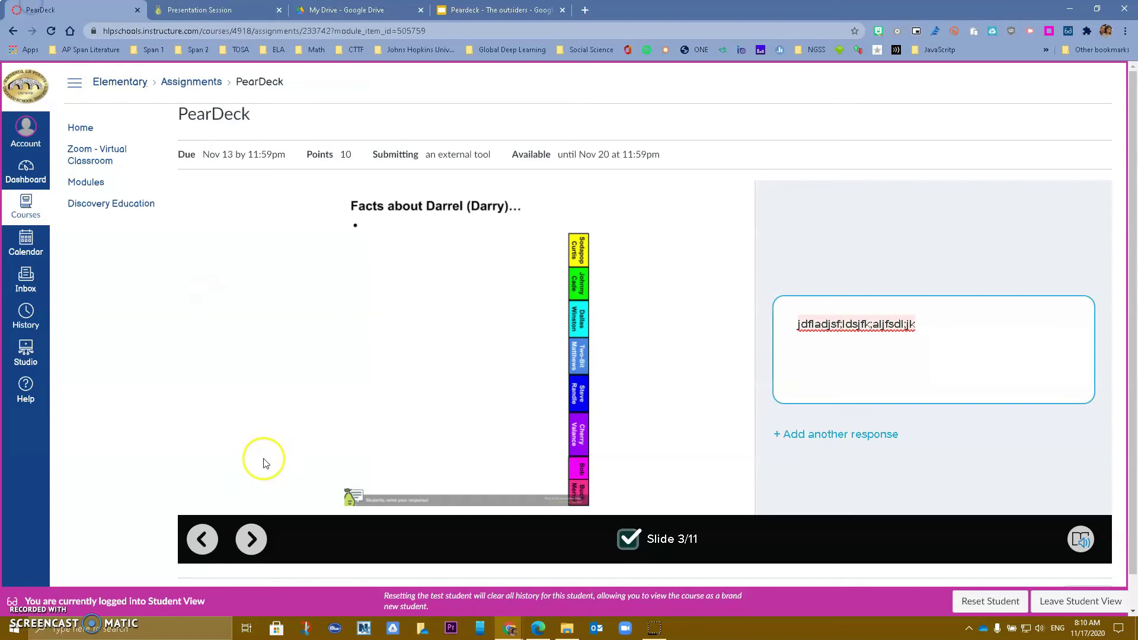
Draw a red freehand mark on slide 4, move to slide 5, and leave Student View
{"action": "left_click", "coordinate": [252, 539]}
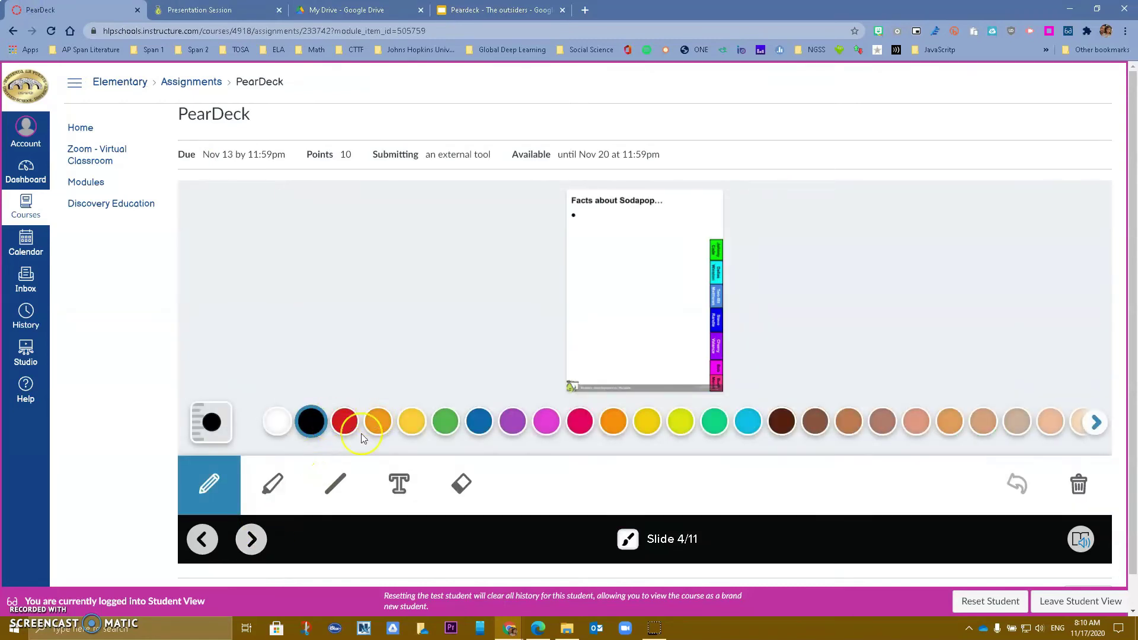
{"action": "left_click", "coordinate": [216, 484]}
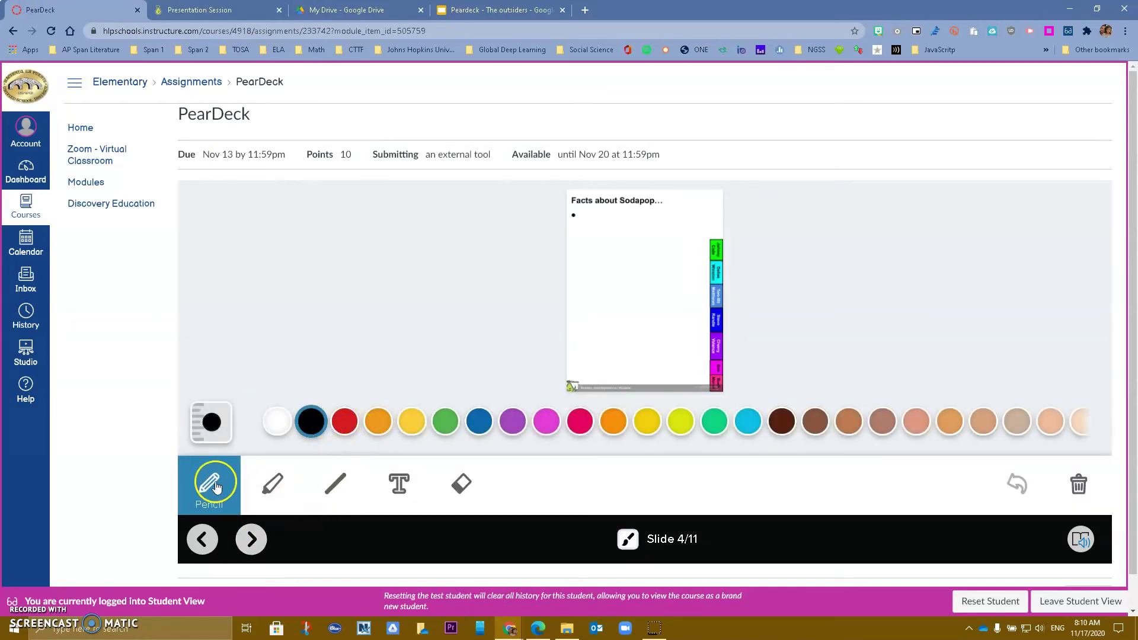
{"action": "left_click", "coordinate": [346, 422]}
{"action": "left_click_drag", "start_coordinate": [598, 238], "coordinate": [648, 245]}
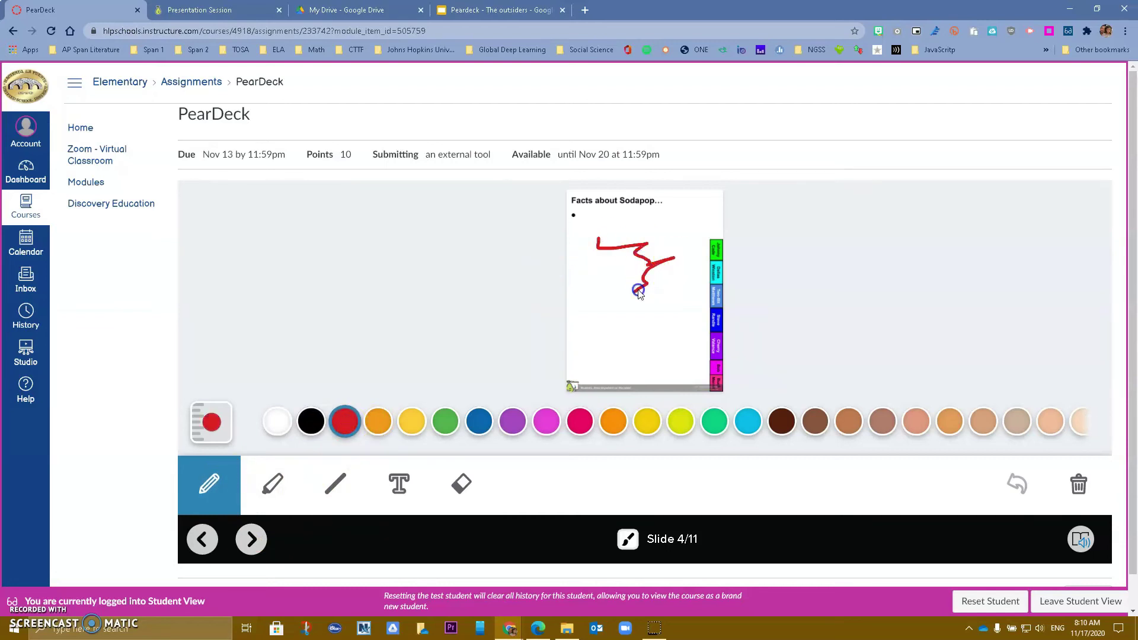
{"action": "left_click", "coordinate": [252, 539]}
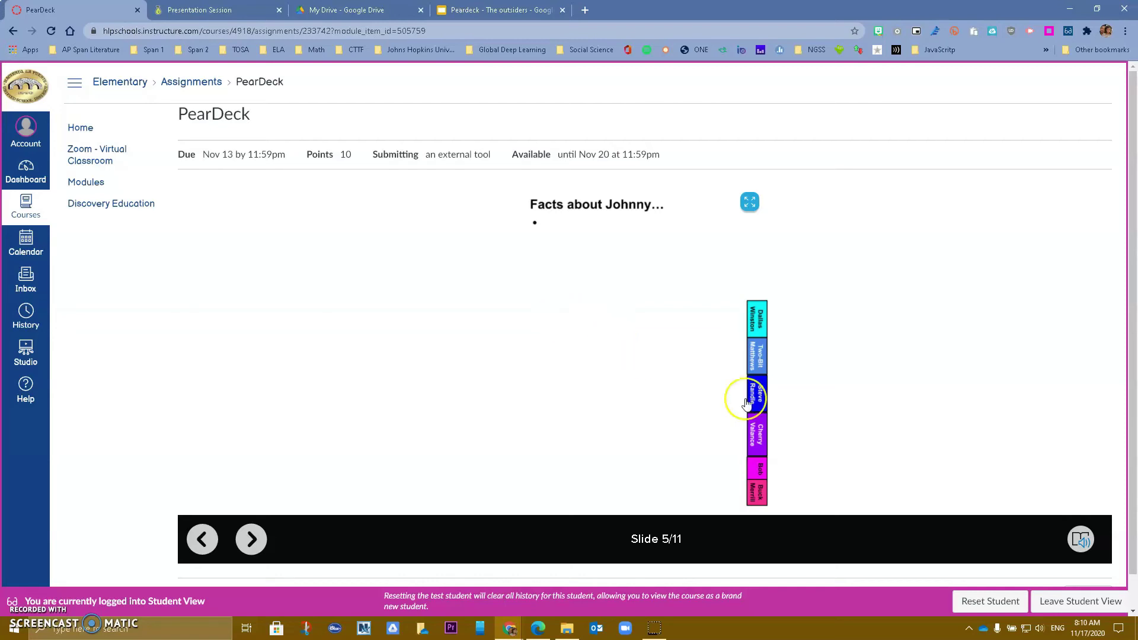
{"action": "left_click", "coordinate": [1069, 602]}
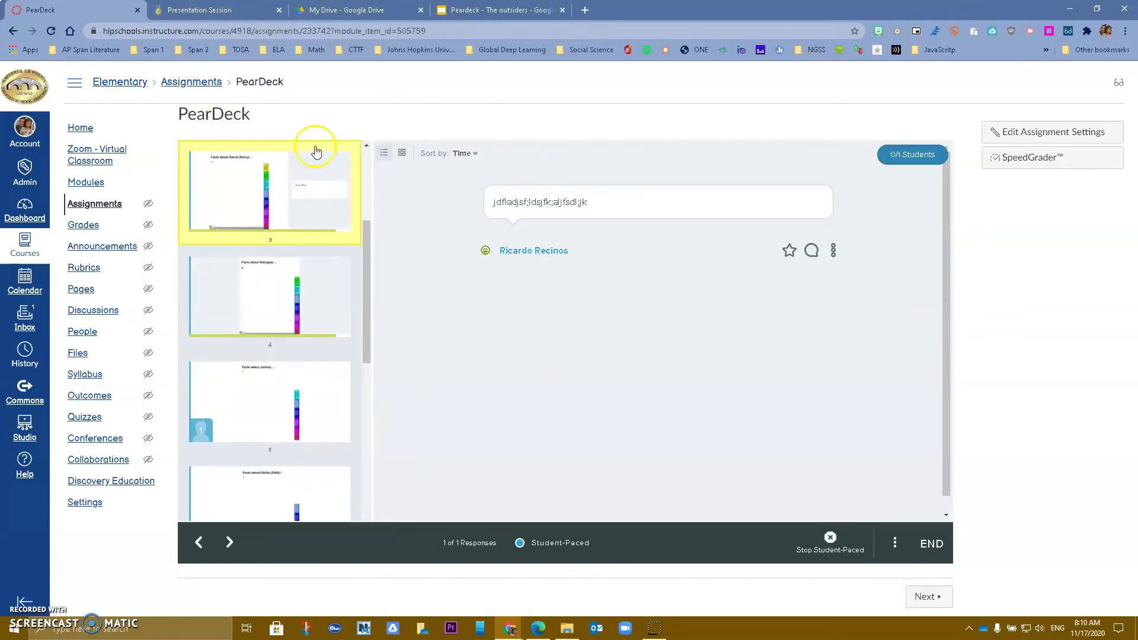
Scroll through the gradebook showing PearDeck ungraded, then return to the Elementary course home
{"action": "left_click", "coordinate": [89, 228]}
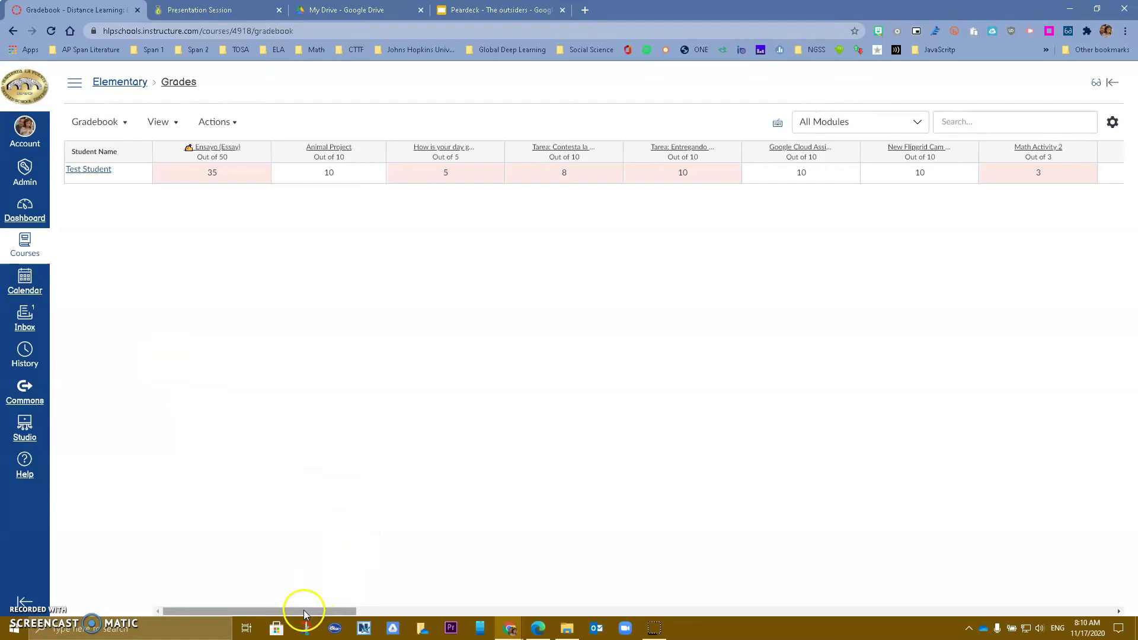
{"action": "left_click_drag", "start_coordinate": [300, 607], "coordinate": [976, 629]}
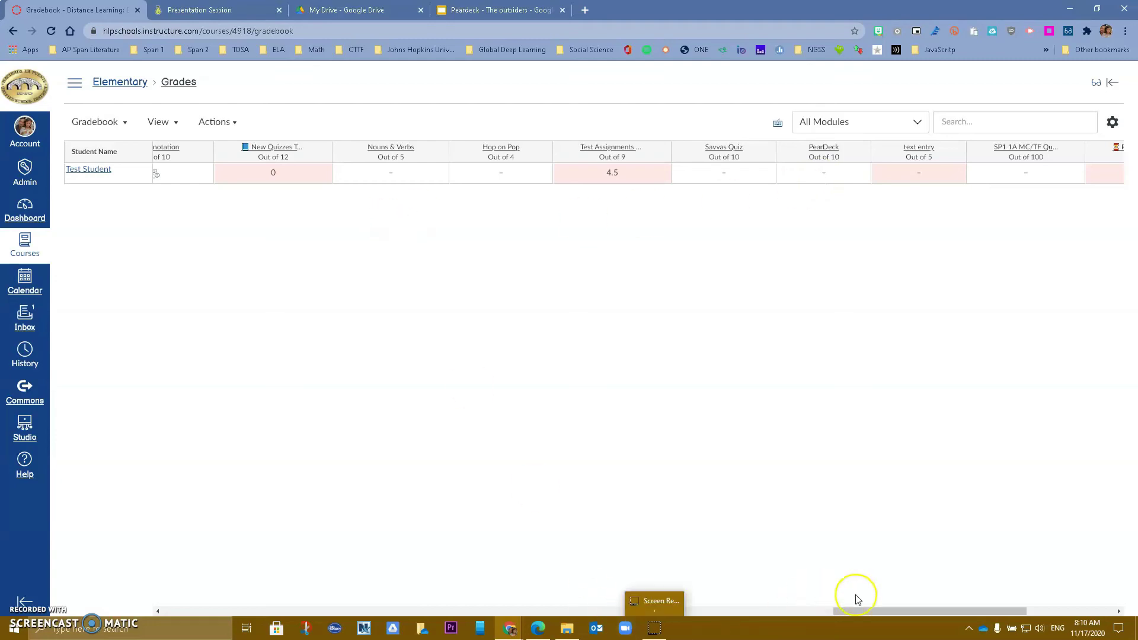
{"action": "left_click_drag", "start_coordinate": [868, 610], "coordinate": [211, 610]}
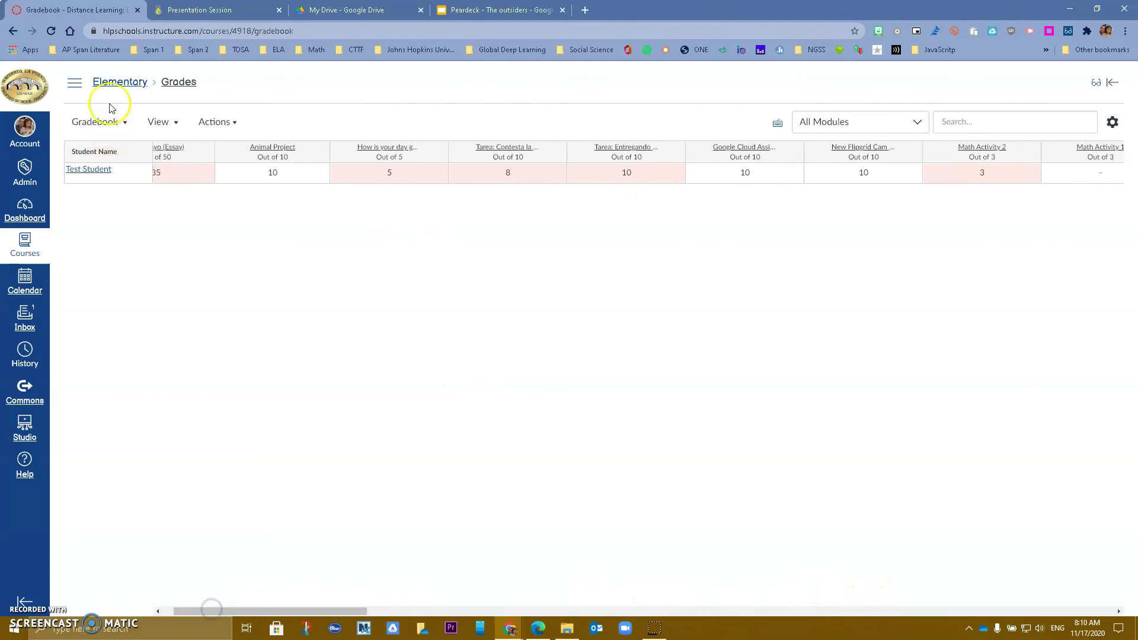
{"action": "left_click", "coordinate": [113, 83]}
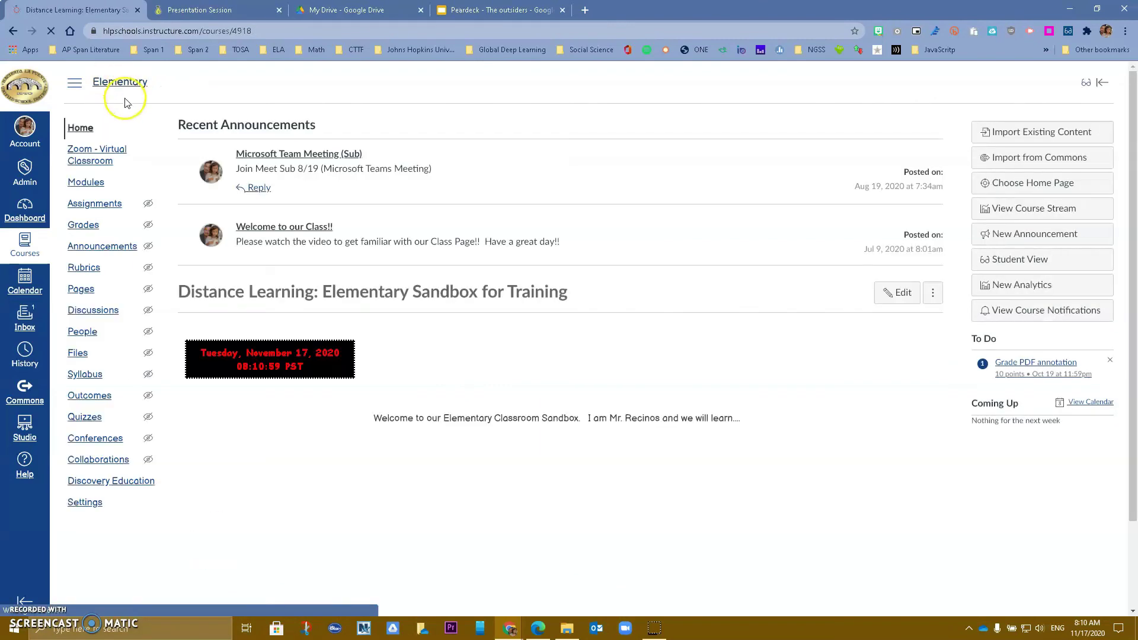
Add a Pear Deck External Tool item to the Quizzes & Studio module
{"action": "left_click", "coordinate": [89, 185]}
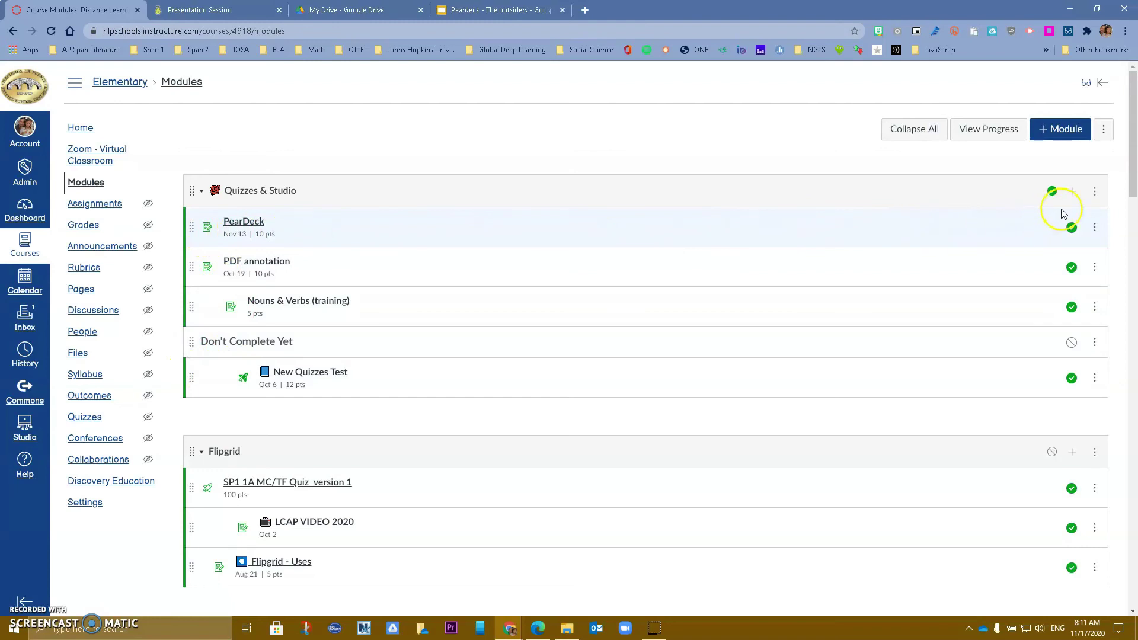
{"action": "left_click", "coordinate": [1073, 192]}
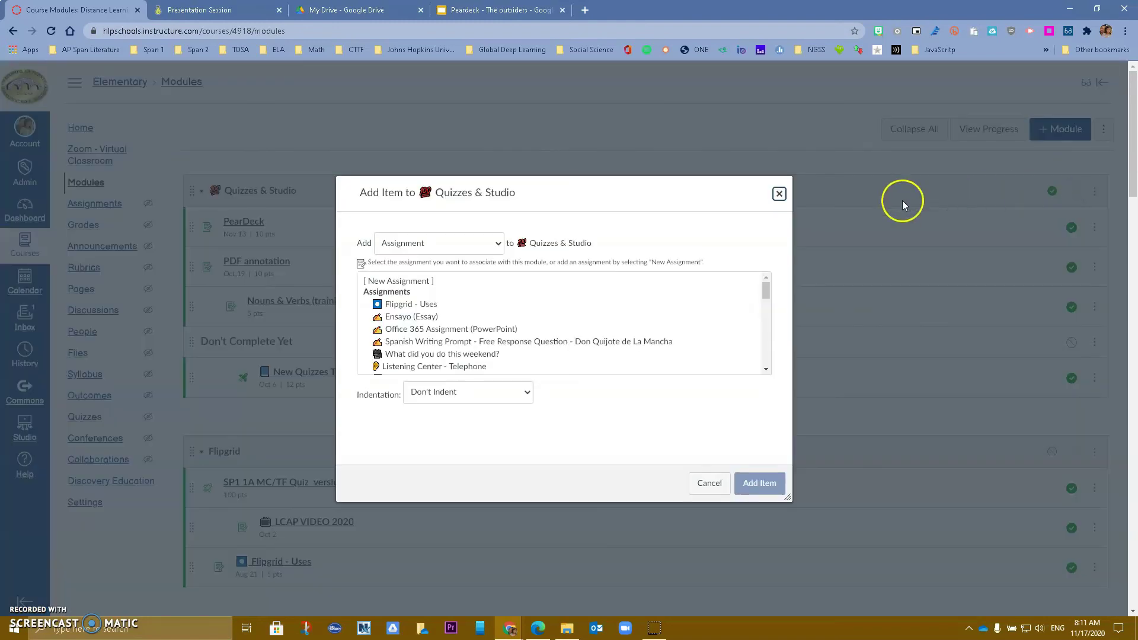
{"action": "scroll", "coordinate": [488, 284], "scroll_direction": "down", "scroll_amount": 5}
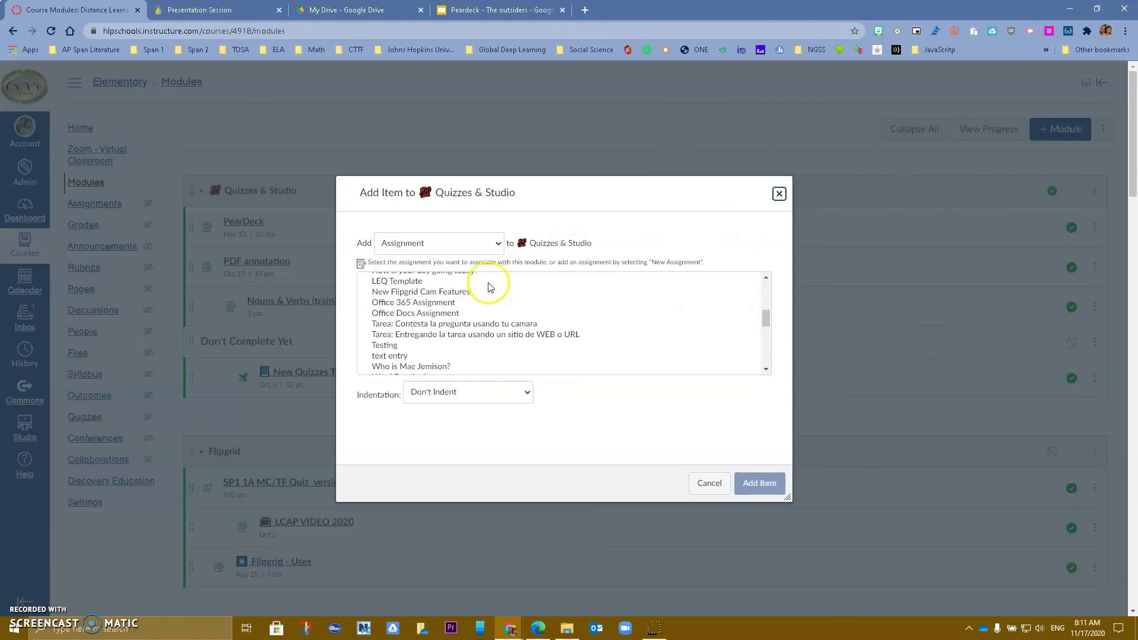
{"action": "left_click", "coordinate": [492, 245]}
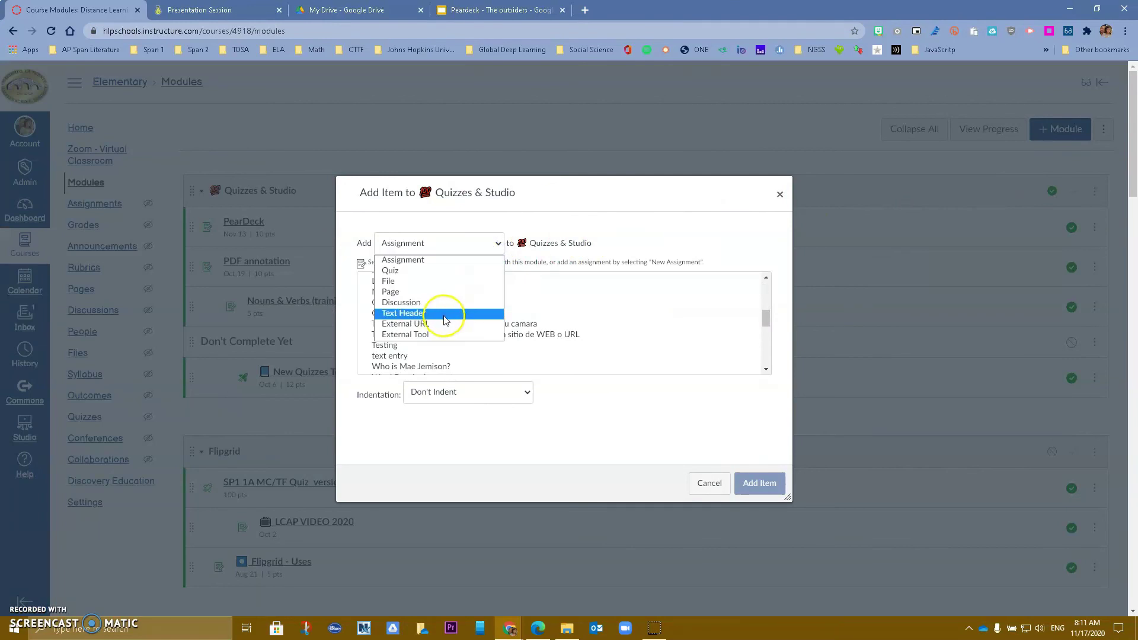
{"action": "left_click", "coordinate": [435, 336]}
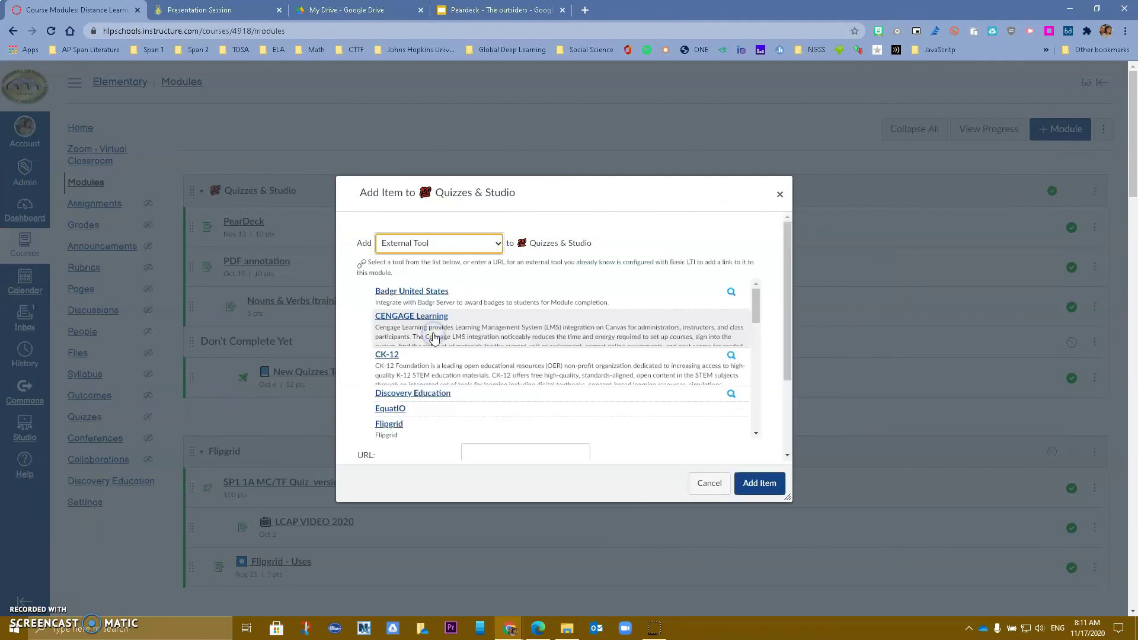
{"action": "scroll", "coordinate": [435, 336], "scroll_direction": "down", "scroll_amount": 5}
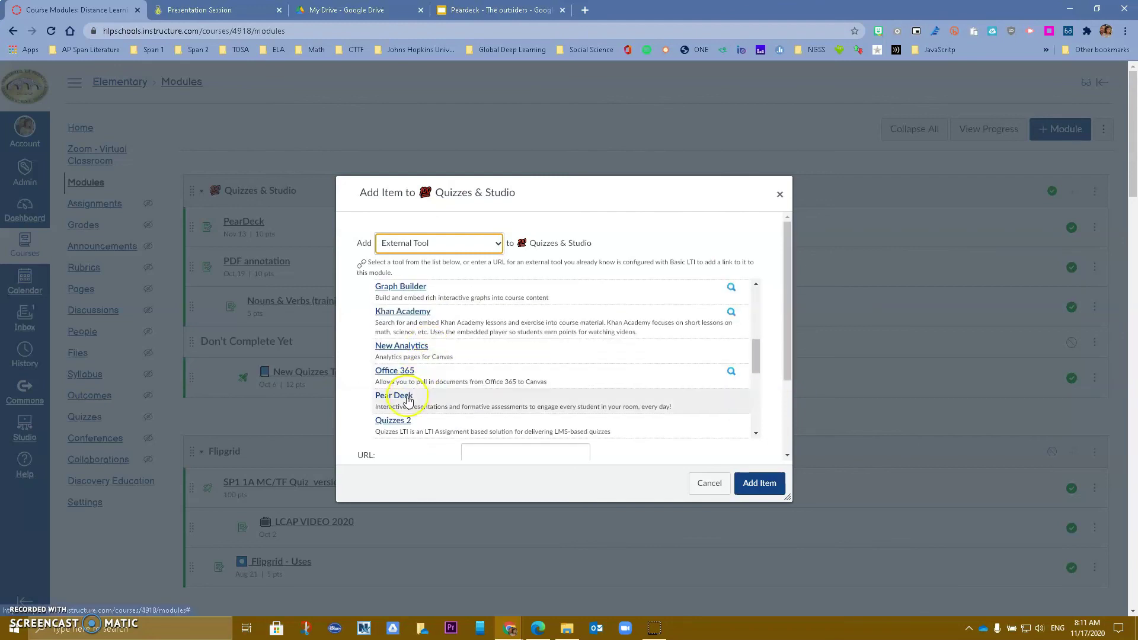
{"action": "left_click", "coordinate": [408, 397]}
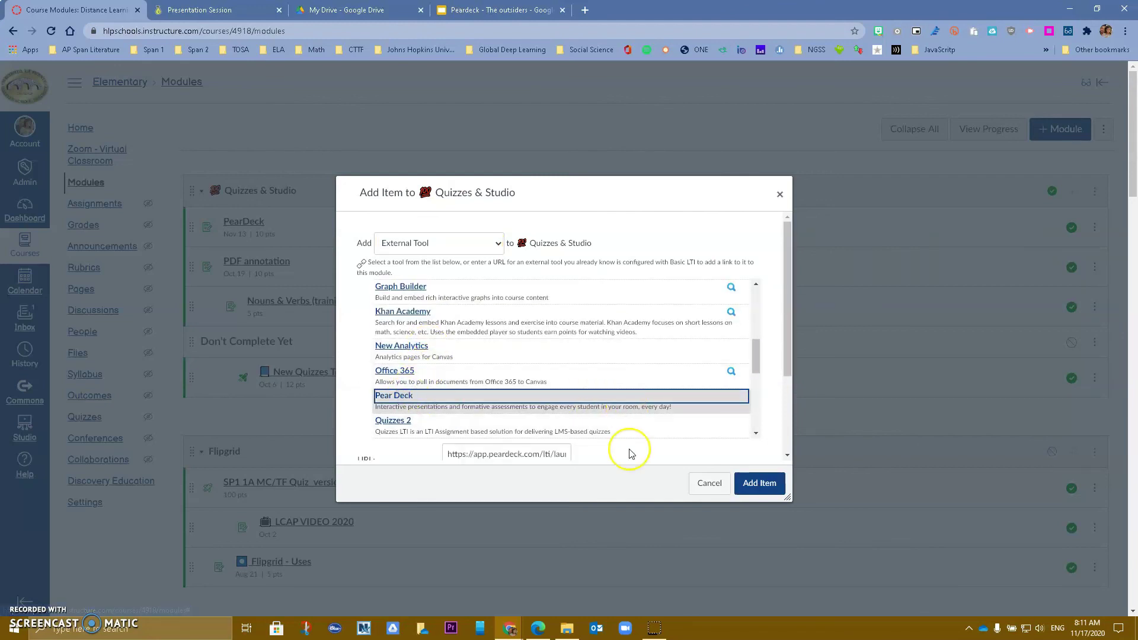
{"action": "scroll", "coordinate": [553, 422], "scroll_direction": "down", "scroll_amount": 1}
{"action": "scroll", "coordinate": [615, 449], "scroll_direction": "down", "scroll_amount": 1}
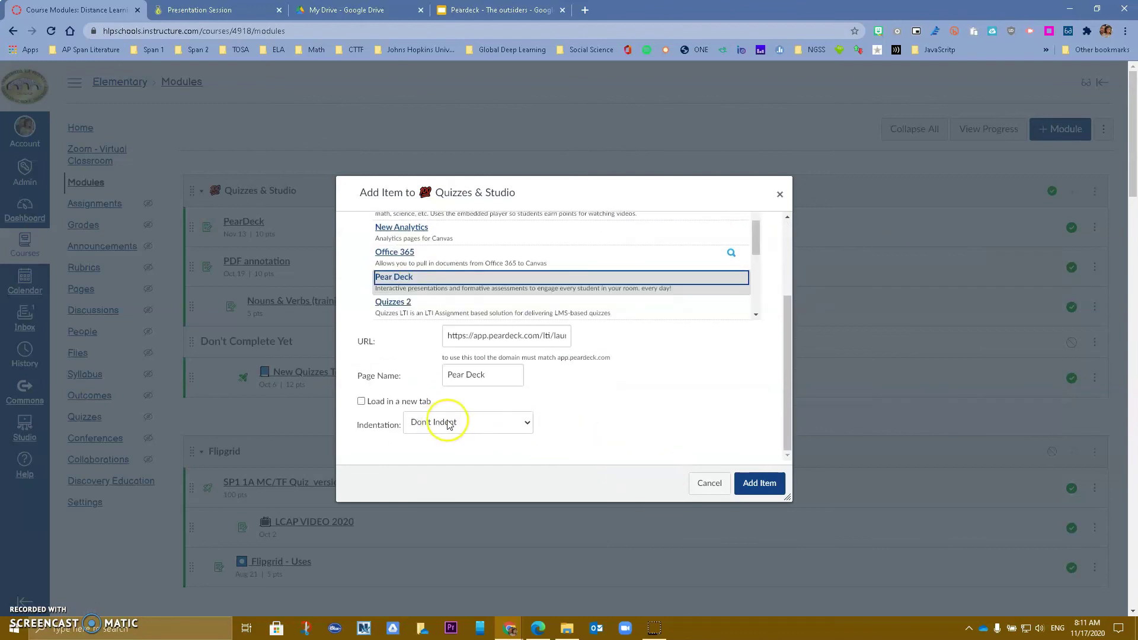
{"action": "left_click", "coordinate": [759, 483]}
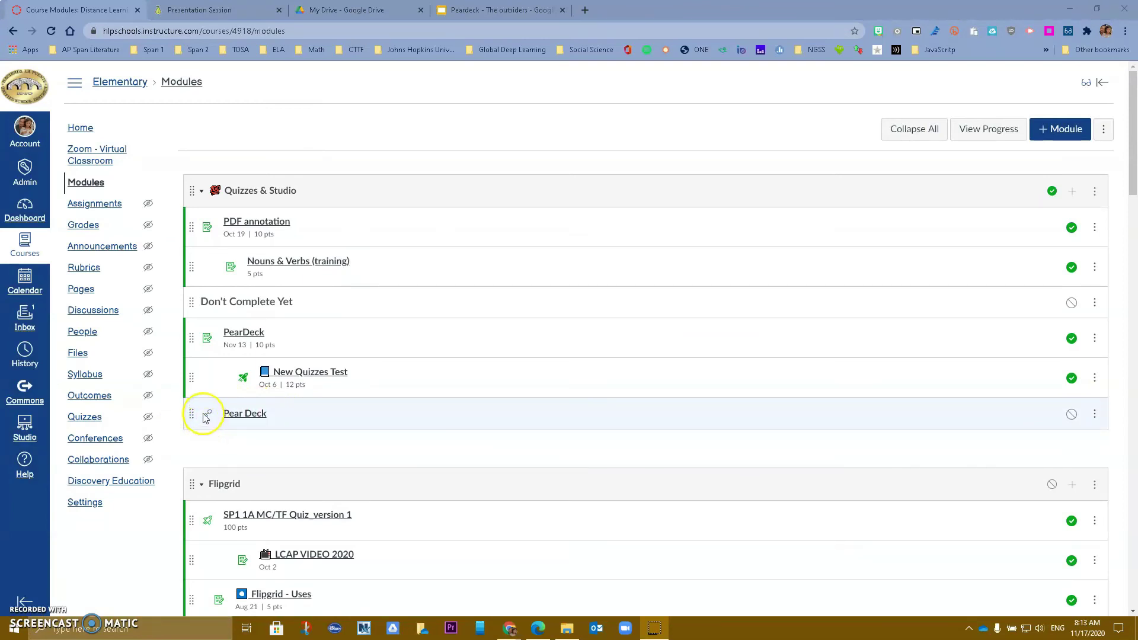
Move PearDeck below New Quizzes Test, then begin picking a Pear Deck file from Google Drive
{"action": "left_click_drag", "start_coordinate": [191, 338], "coordinate": [197, 385]}
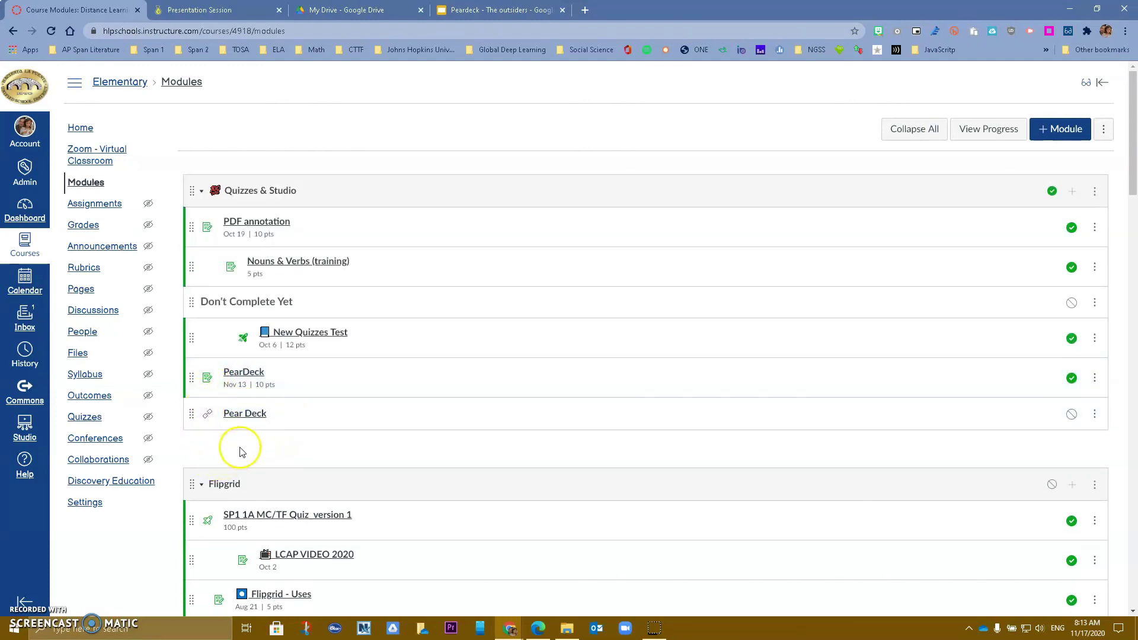
{"action": "left_click", "coordinate": [256, 419]}
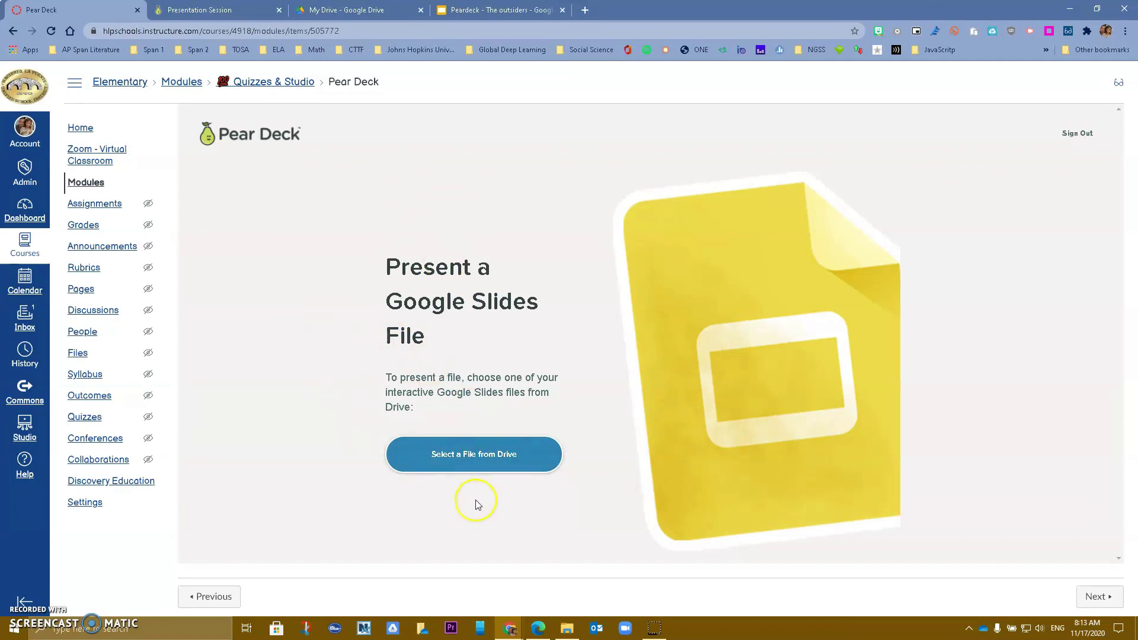
{"action": "left_click", "coordinate": [488, 463]}
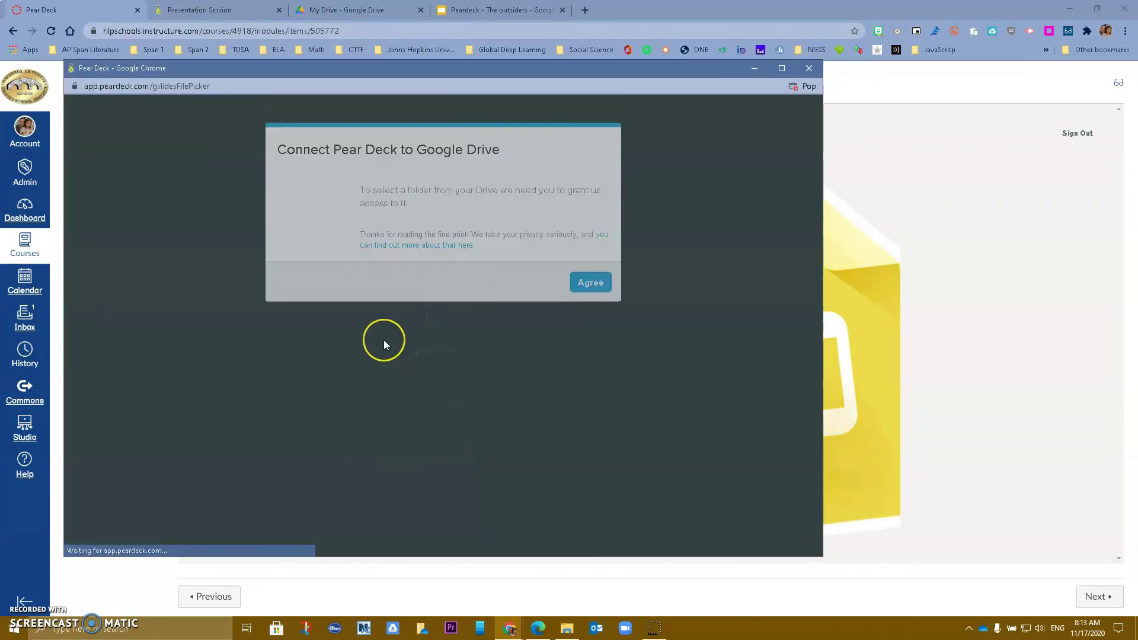
{"action": "left_click", "coordinate": [580, 407]}
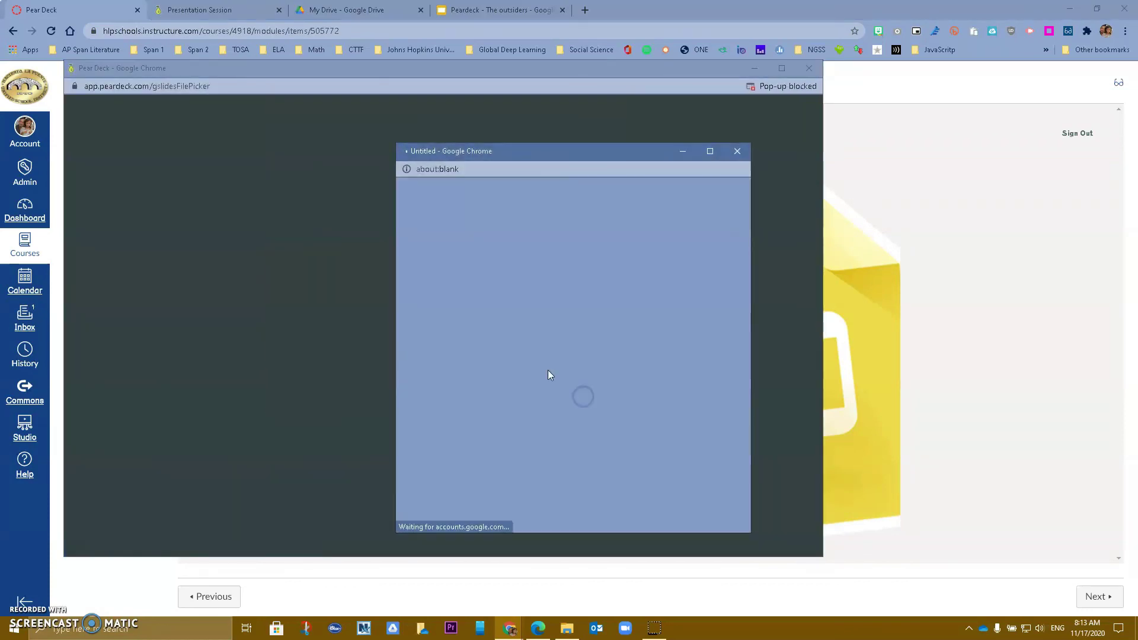